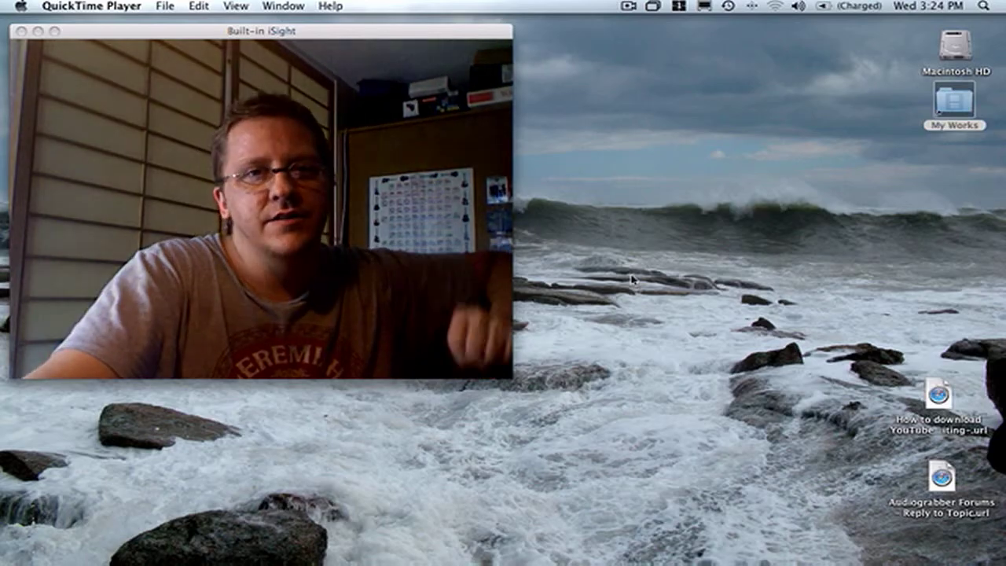
Step: Switch to Final Cut Express and play Sequence 8 from near its start
key("F8")
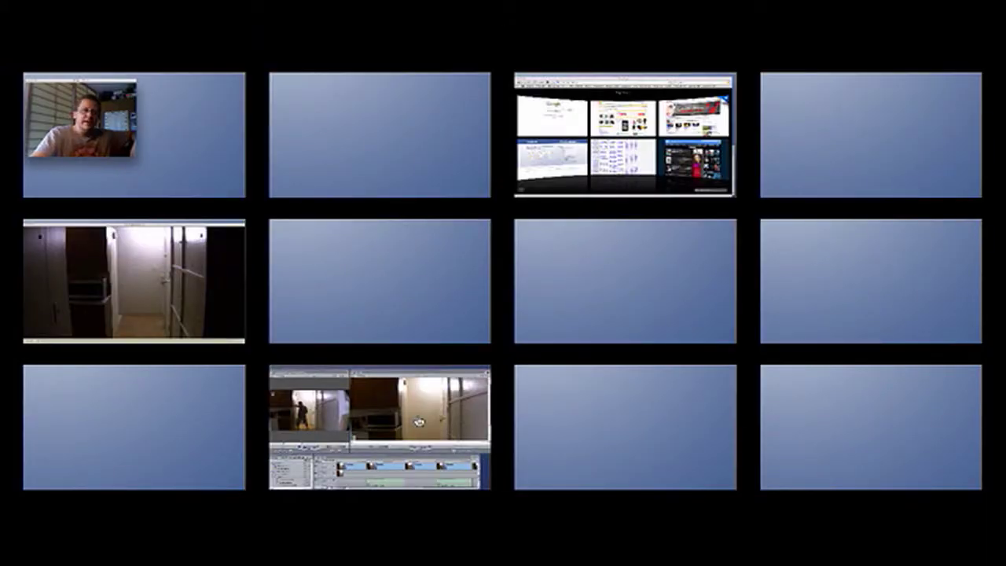
left_click(409, 411)
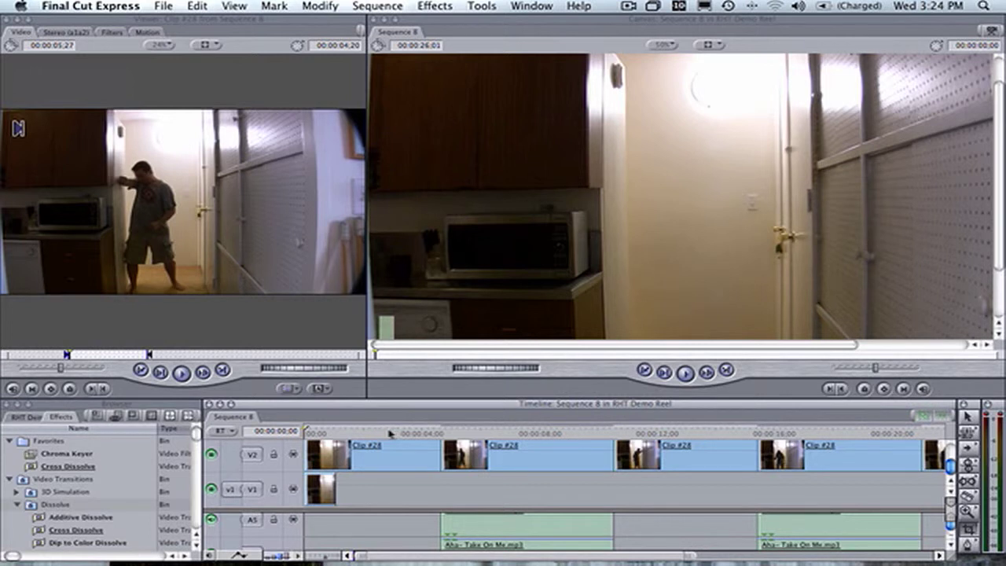
left_click(331, 432)
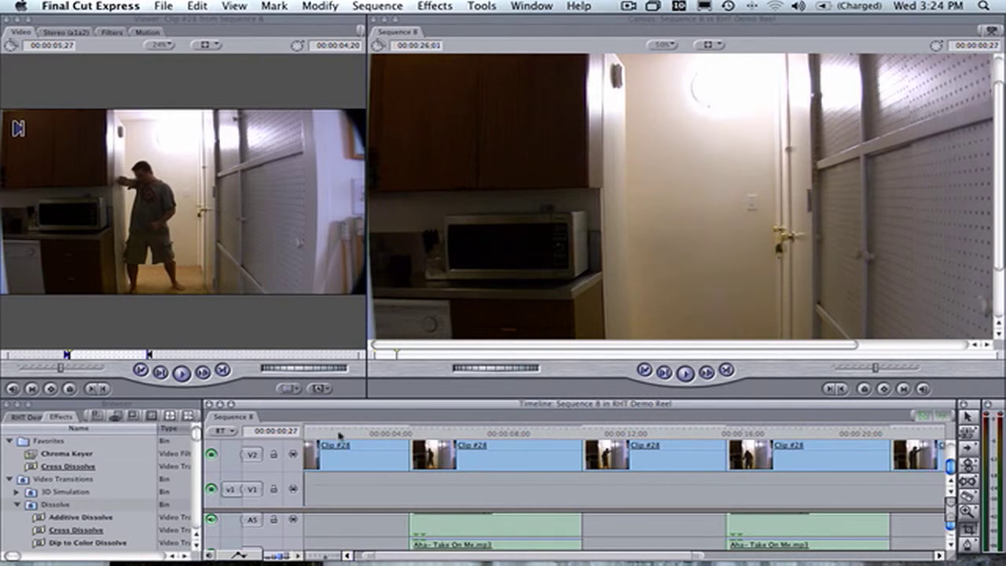
key("space")
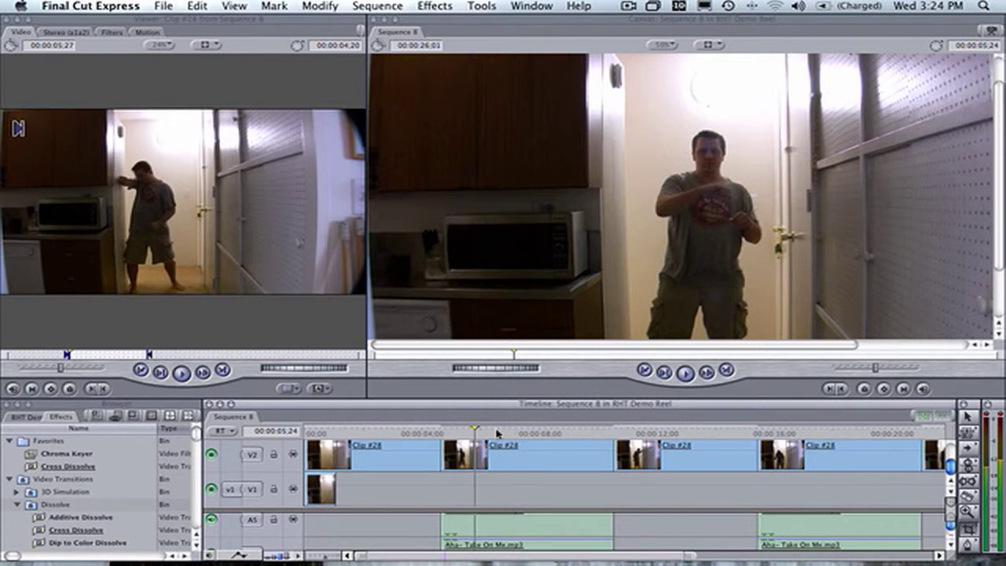
Step: Review the V2 footage around the first cut and the playback leading up to the second cut
left_click(444, 432)
key("Left")
key("Left")
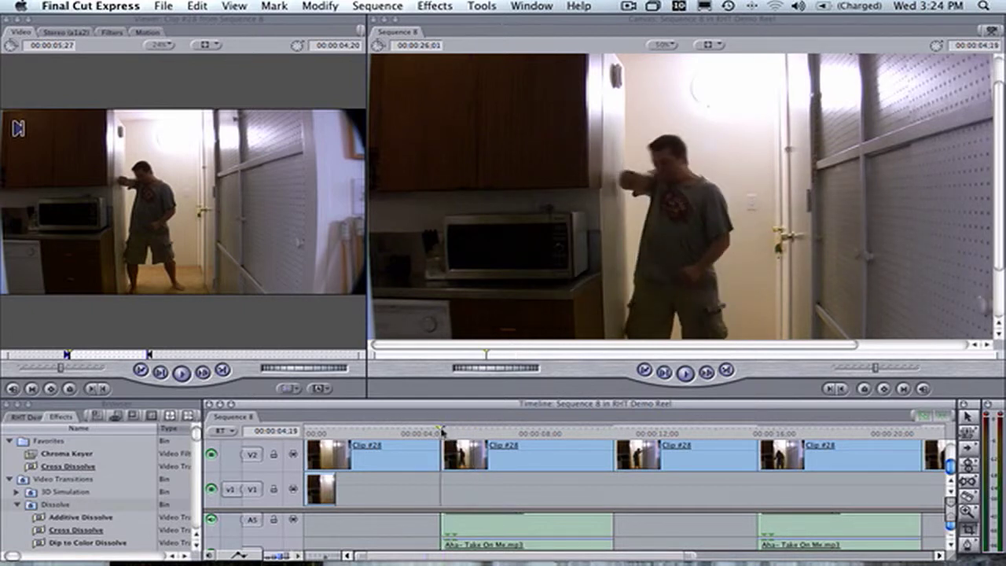
key("Right")
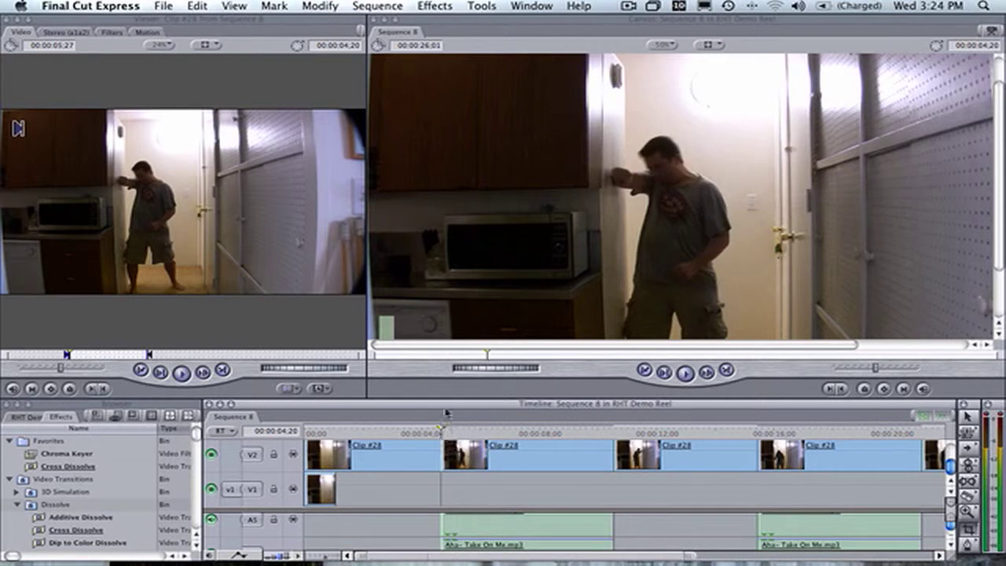
left_click(598, 434)
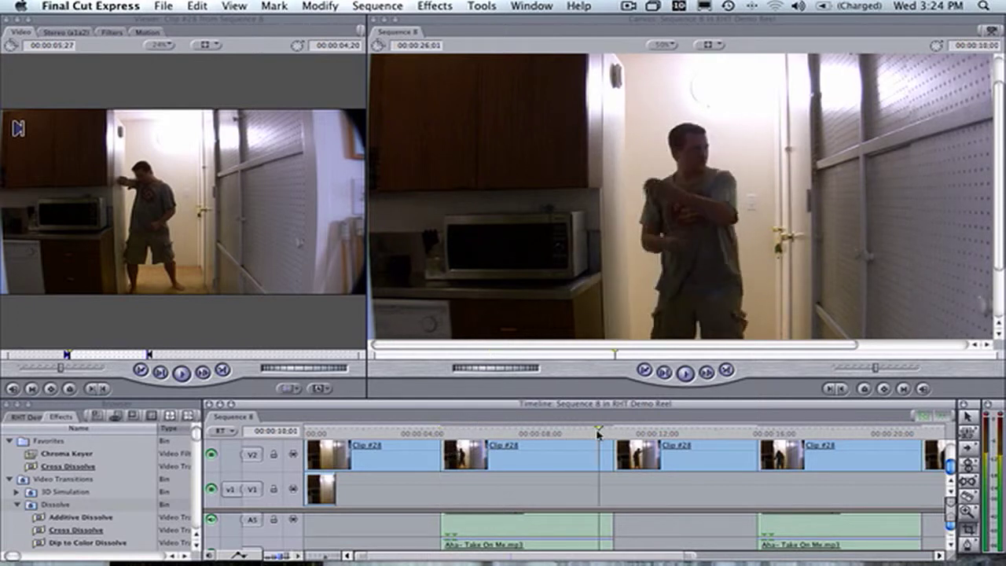
key("space")
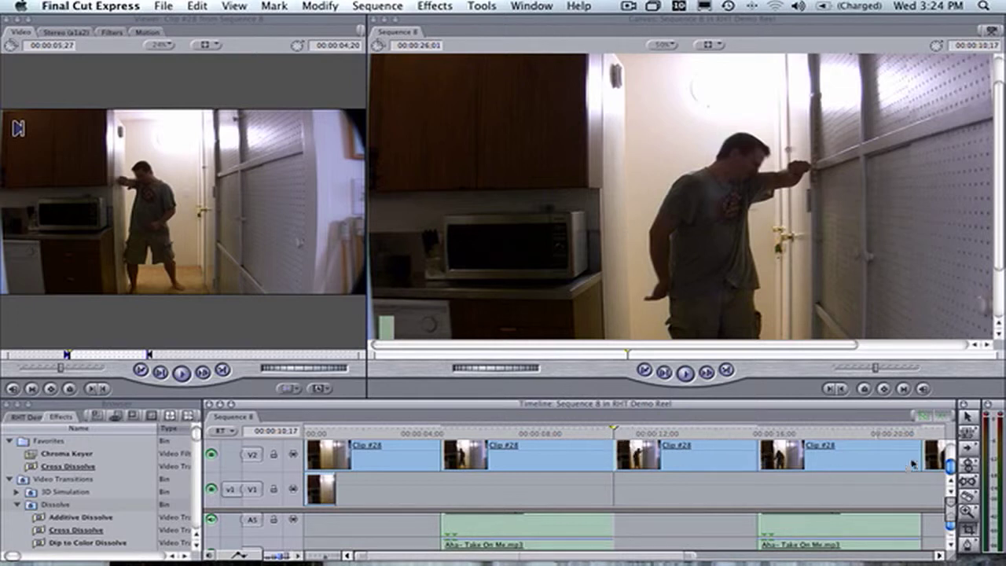
Step: Step frame by frame through the opening of the sequence to examine the empty-room frames before the person enters
left_click(375, 435)
left_click(344, 434)
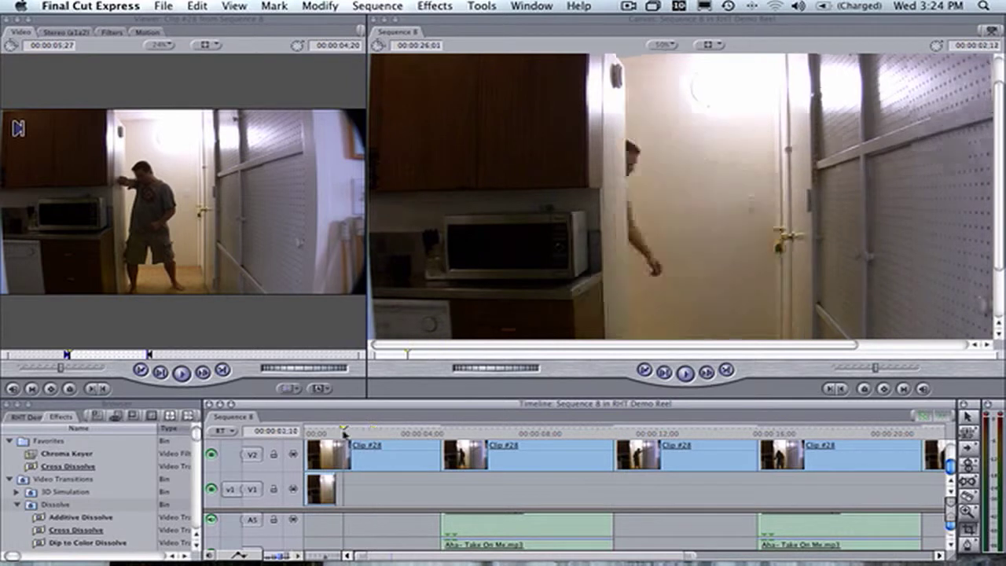
key("Left")
key("Left")
key("Left")
key("Left")
key("Left")
key("Left")
key("Left")
key("Left")
key("Left")
key("Left")
key("Left")
key("Left")
key("Left")
key("Left")
key("Left")
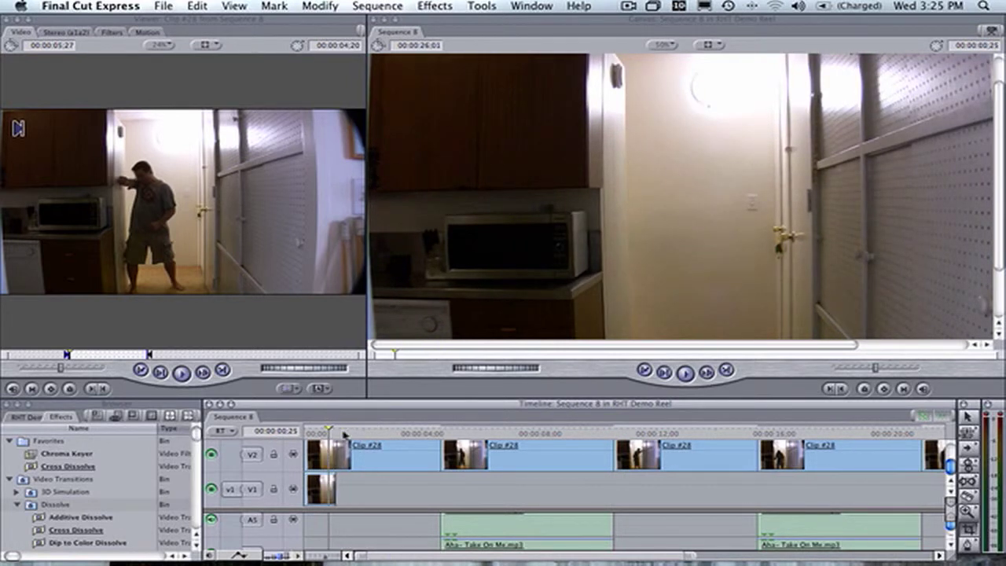
key("Right")
key("Right")
key("Right")
key("Right")
key("Right")
key("Right")
key("Left")
key("Left")
key("Left")
key("Left")
key("Left")
key("Left")
key("Left")
key("Left")
key("Left")
key("Left")
key("Left")
key("Left")
key("Left")
key("Left")
key("Left")
key("Left")
key("Left")
key("Left")
key("Left")
key("Left")
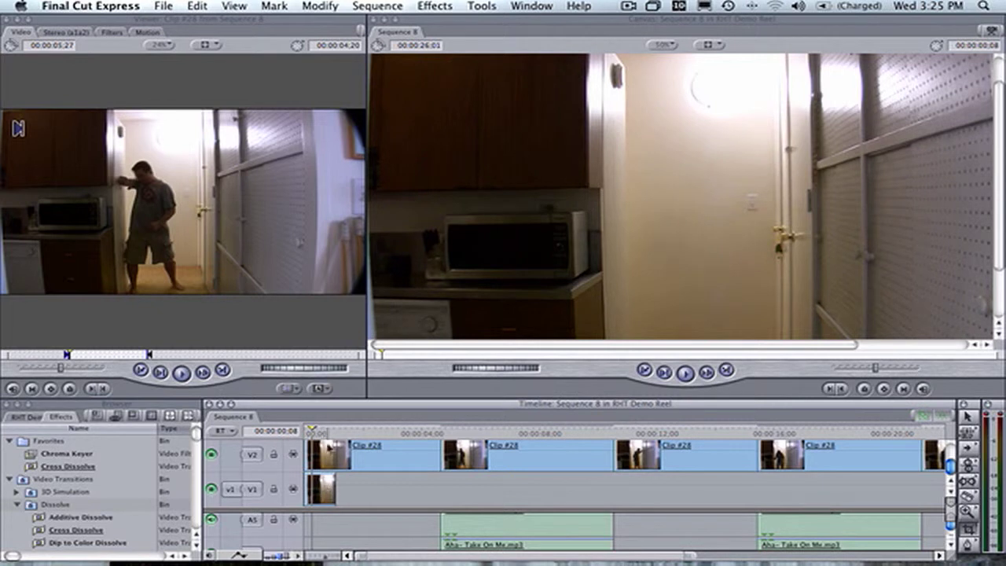
key("Right")
key("Right")
key("Right")
key("Right")
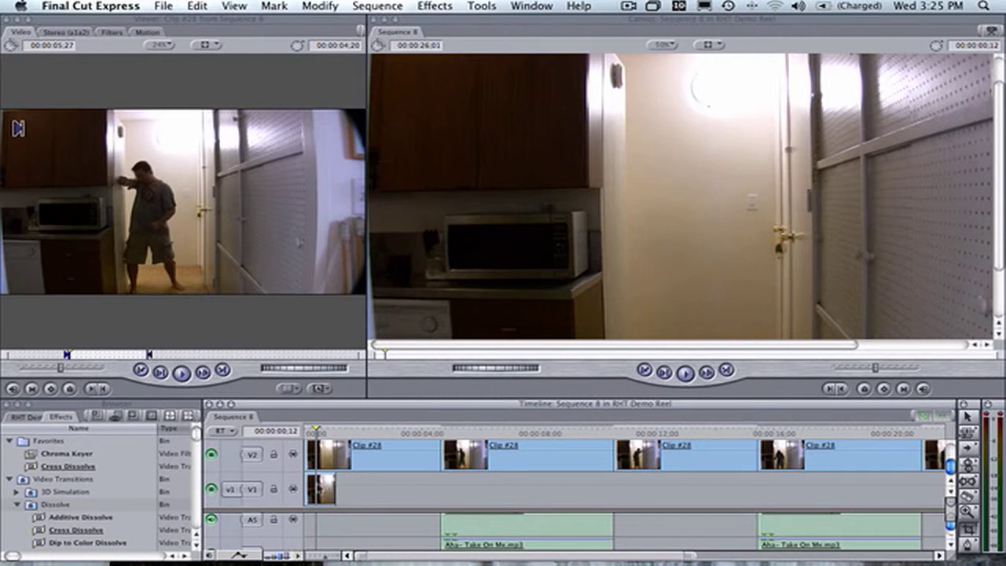
Step: Try to stretch the short empty-room clip on V1 in place by setting its Speed duration to 26 seconds
left_click(320, 489)
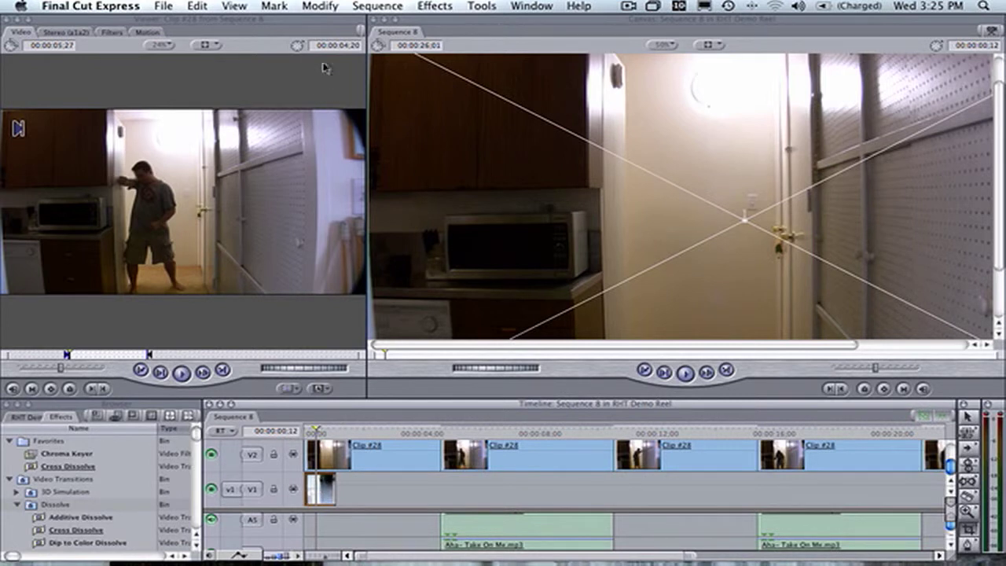
left_click(319, 5)
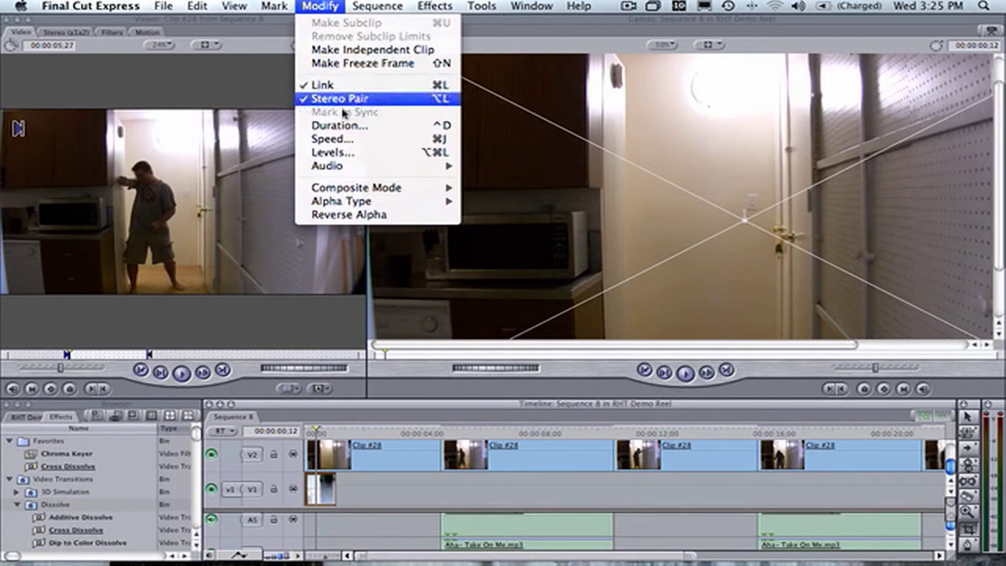
left_click(343, 140)
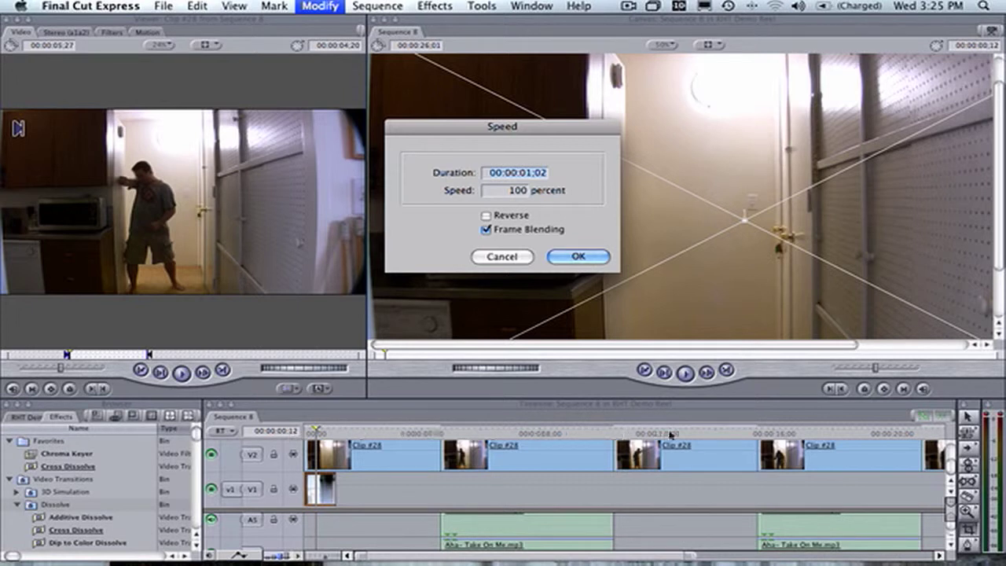
left_click(541, 174)
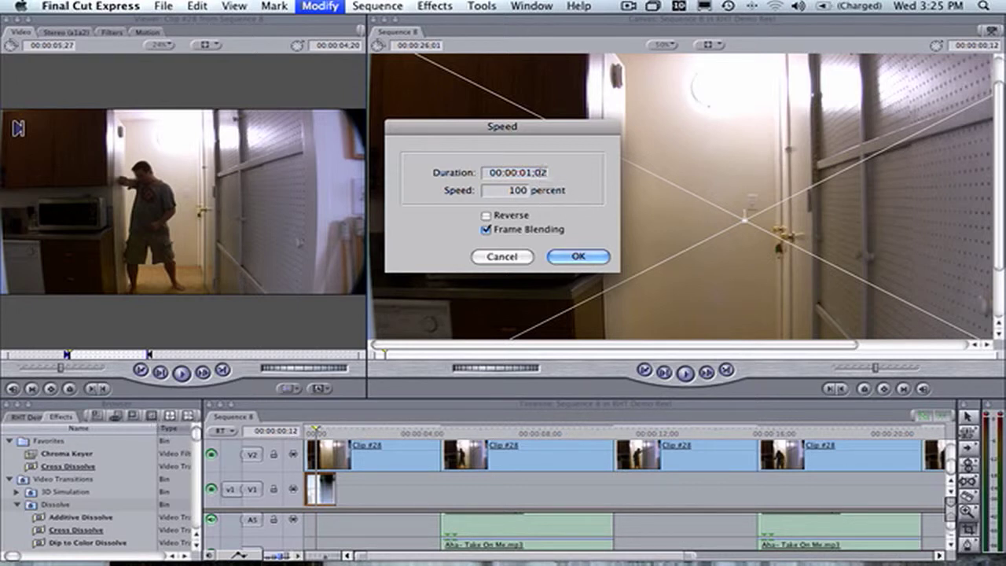
key("BackSpace")
type("1")
key("BackSpace")
key("BackSpace")
key("BackSpace")
type("26;")
left_click(568, 258)
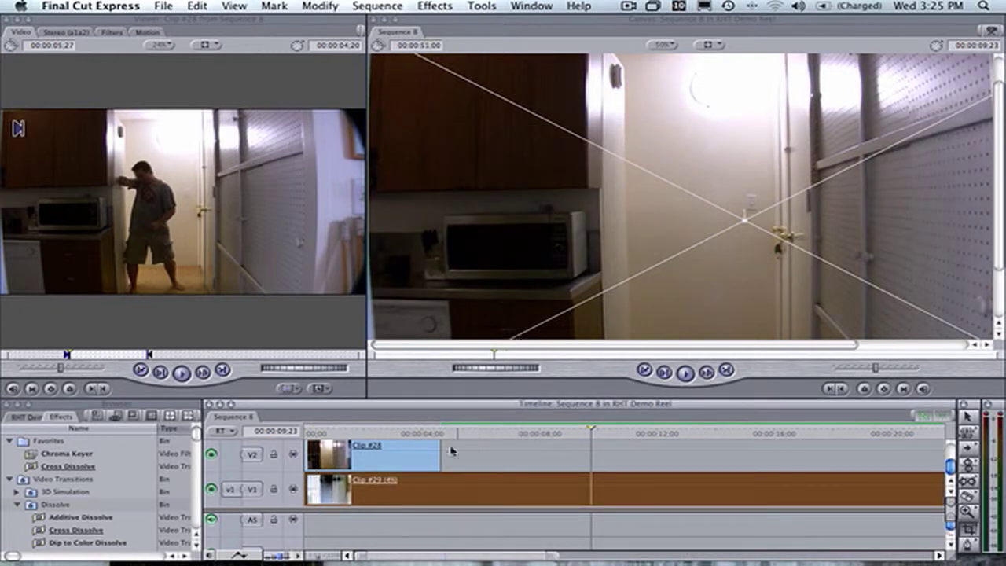
Step: Inspect the shifted clips along the timeline, undo the speed change on the V1 clip, and deselect it
scroll(506, 451, "right", 15)
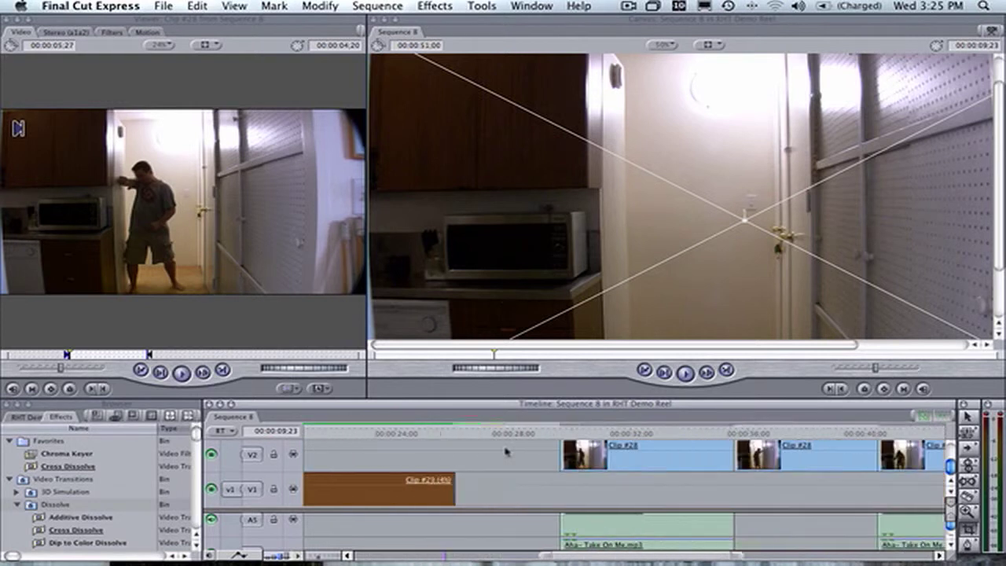
scroll(505, 450, "right", 10)
scroll(506, 451, "left", 20)
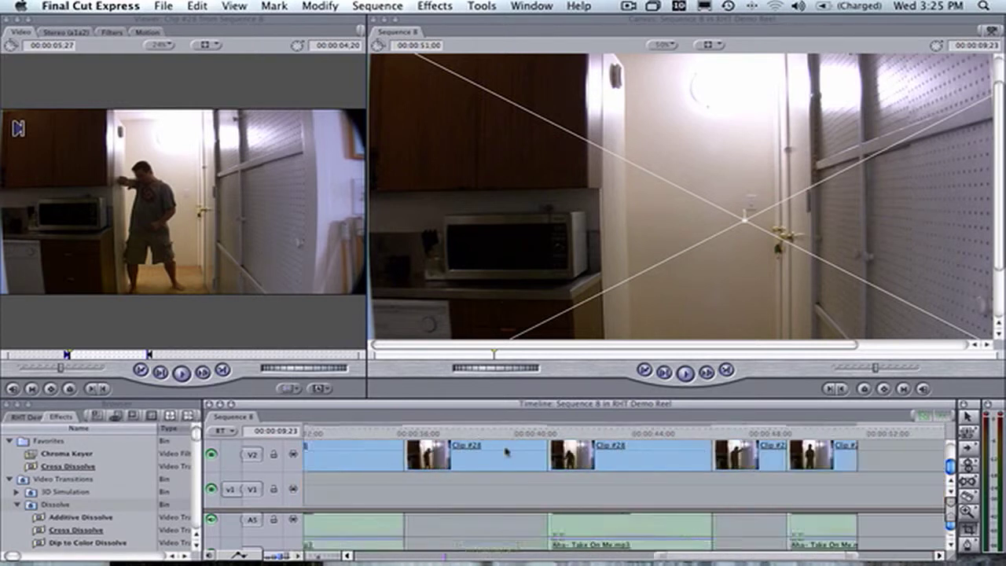
left_click(208, 8)
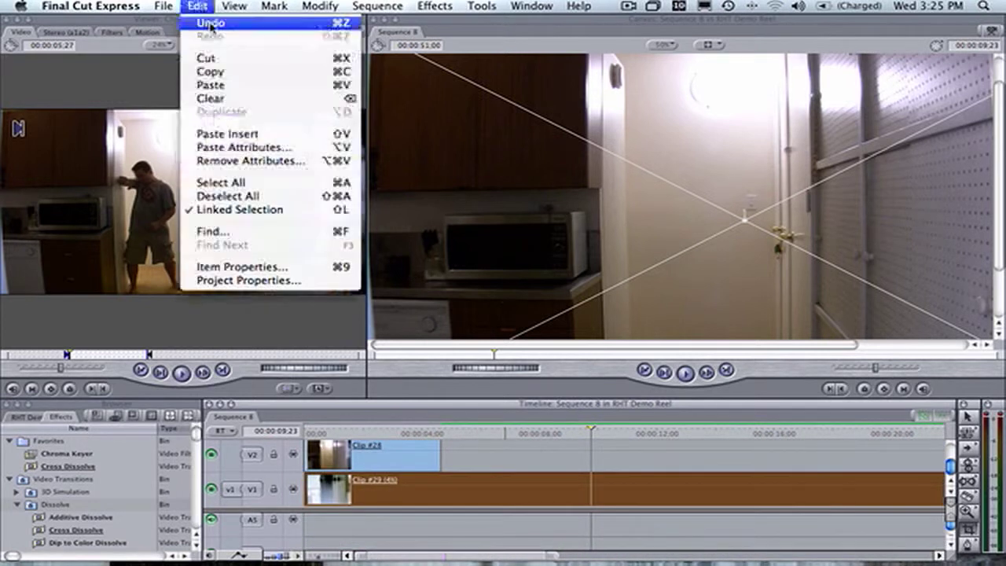
left_click(211, 23)
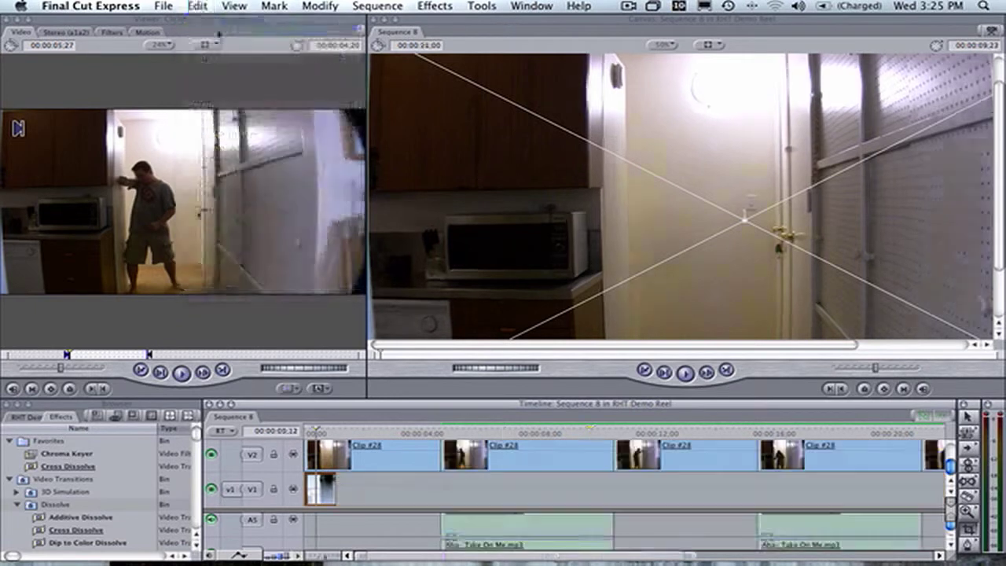
left_click(371, 491)
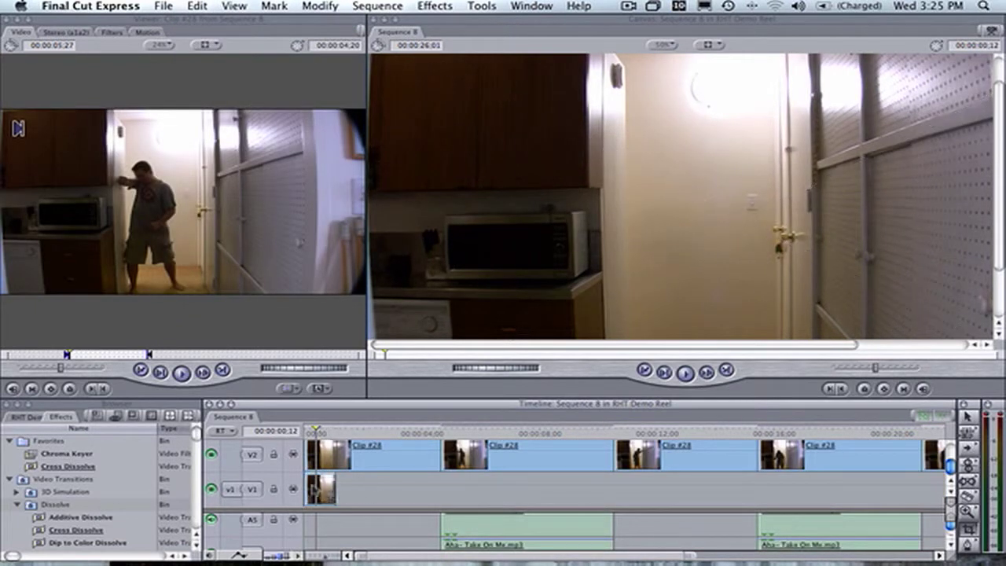
Step: Move the short V1 clip past the end of the V2 clips, starting at about 27 seconds
left_click(314, 489)
left_click_drag(313, 490, 879, 508)
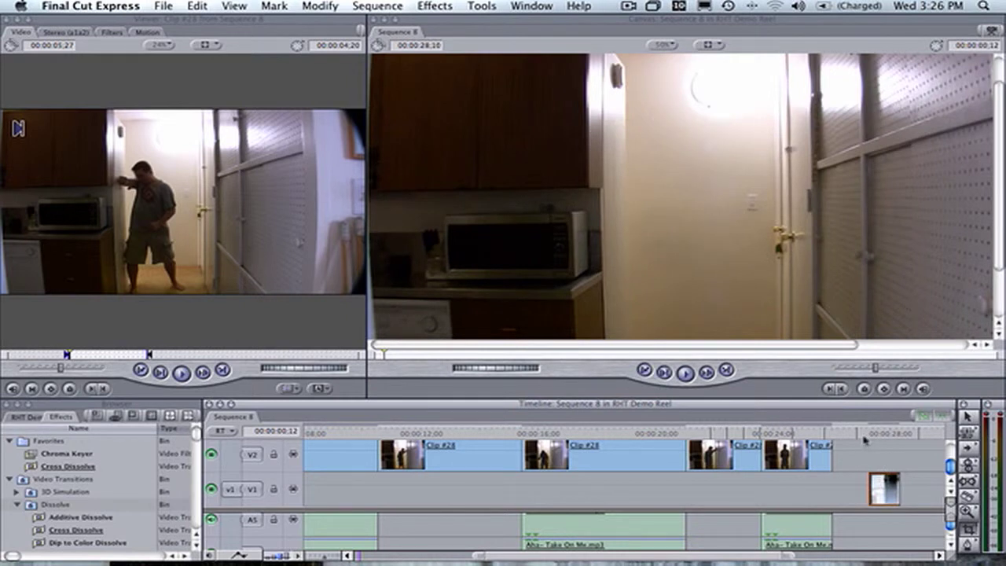
left_click(861, 434)
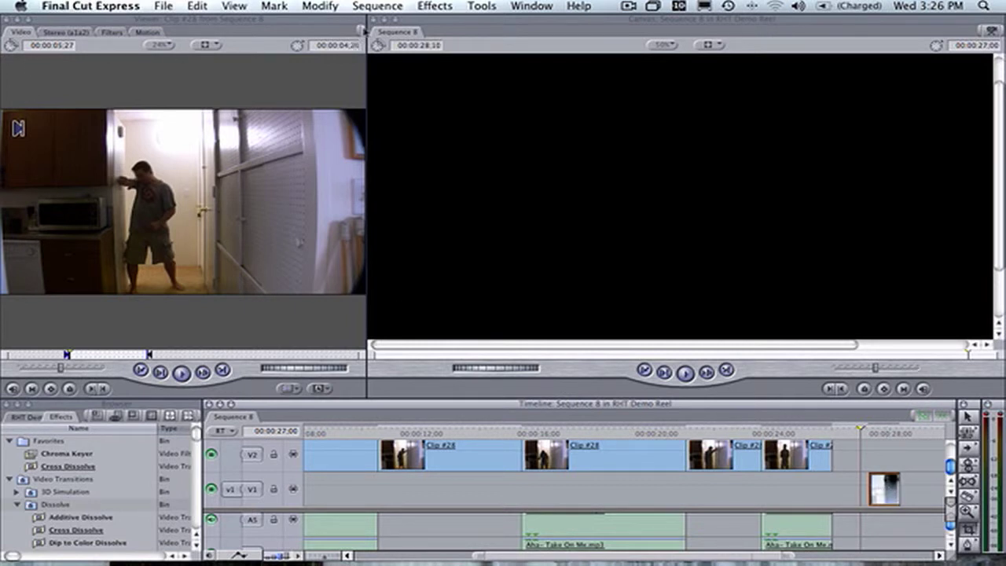
Step: Set the V1 clip's Speed duration to 00:00:26;01 with Frame Blending left on
left_click(330, 8)
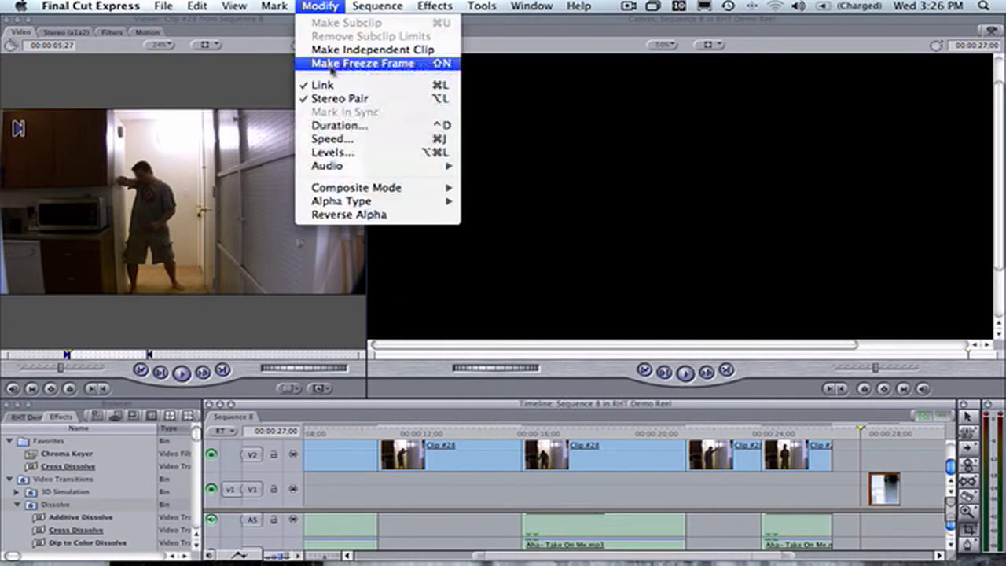
left_click(336, 140)
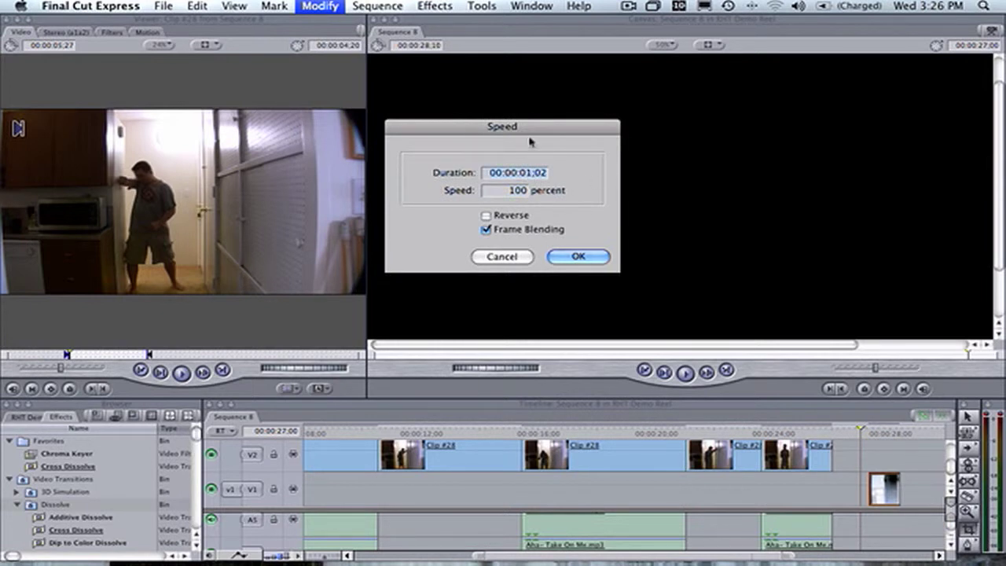
double_click(529, 172)
left_click(531, 172)
key("BackSpace")
key("BackSpace")
key("BackSpace")
type(":26")
key("BackSpace")
type("1")
key("Tab")
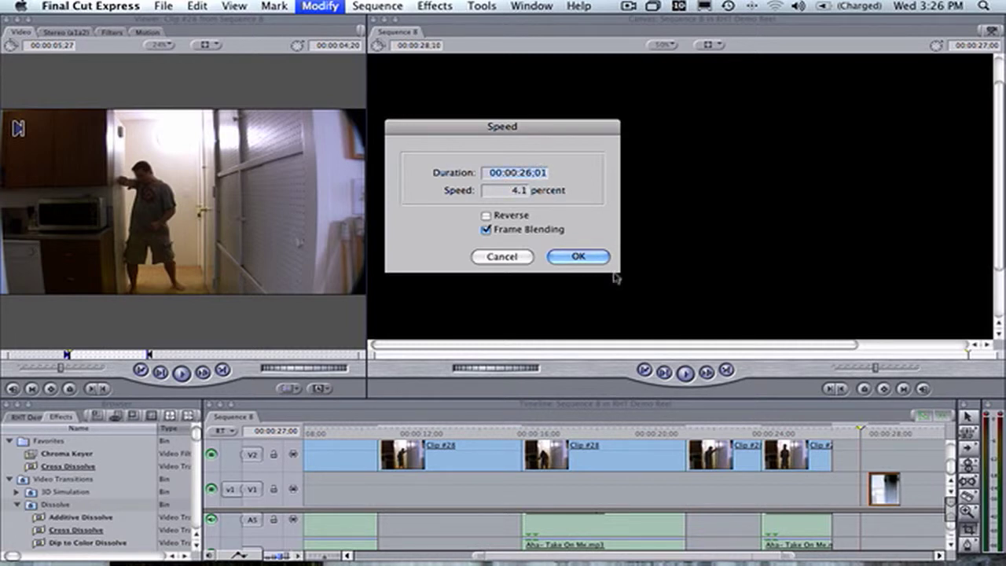
left_click(574, 257)
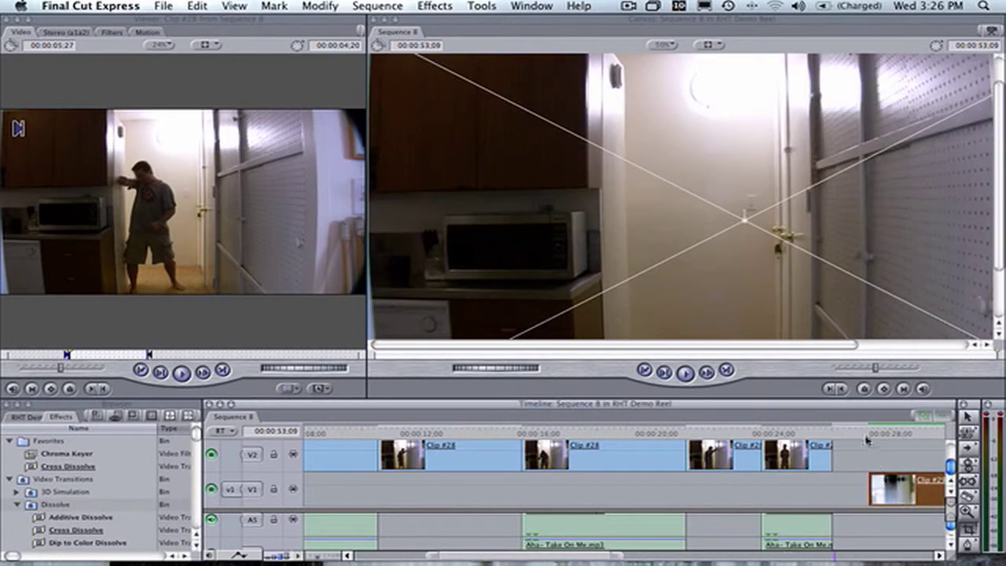
Step: Play and scrub through the stretched V1 clip to check the slowed footage
left_click(869, 439)
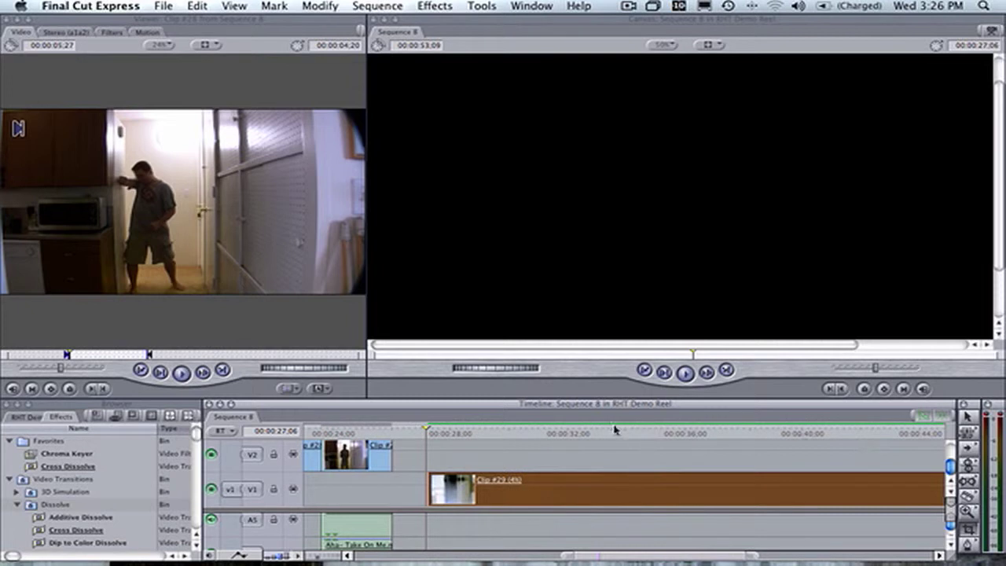
key("space")
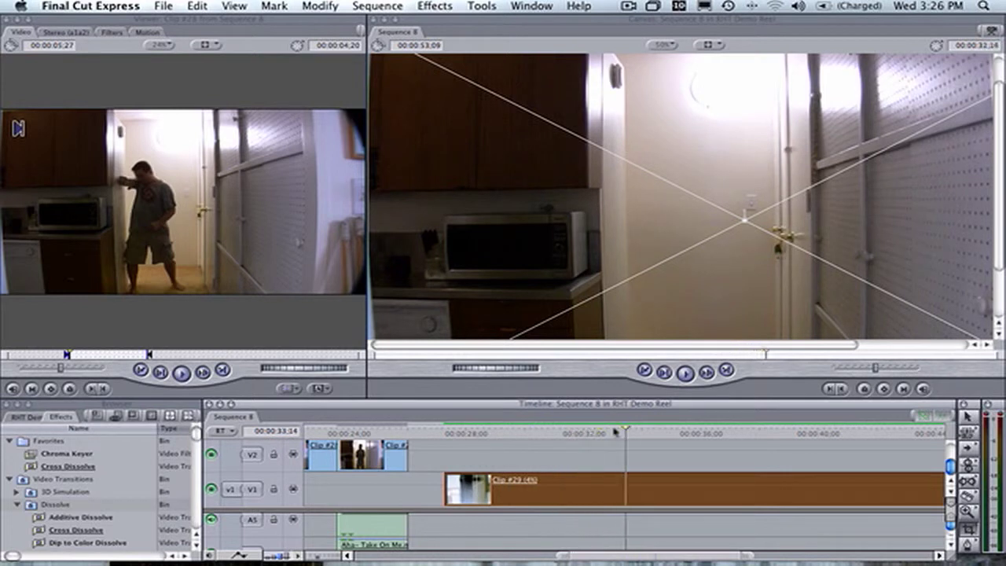
left_click_drag(551, 431, 534, 432)
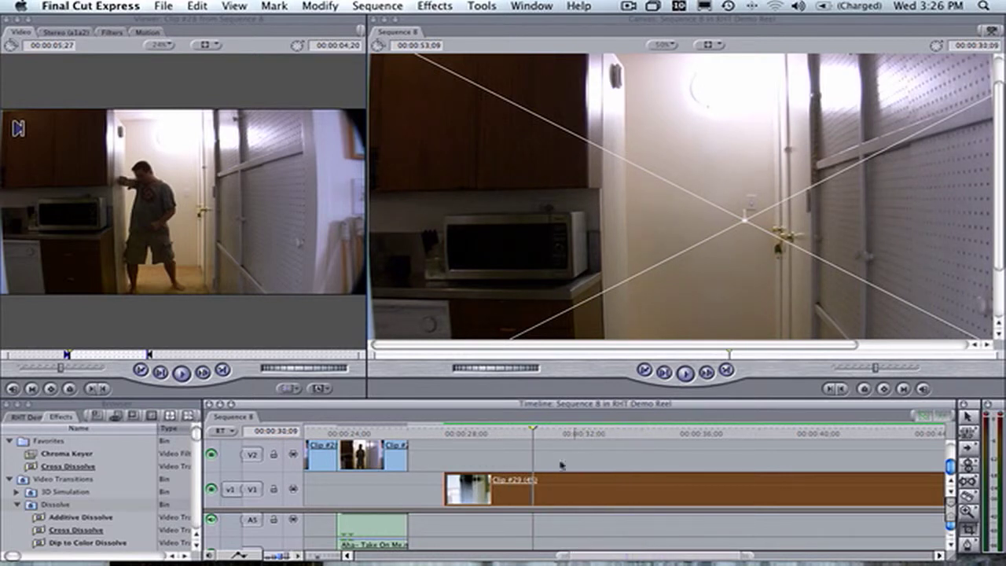
Step: Move the stretched V1 clip back to the sequence start beneath the V2 clips and check several points in the first clip
left_click_drag(500, 493, 360, 503)
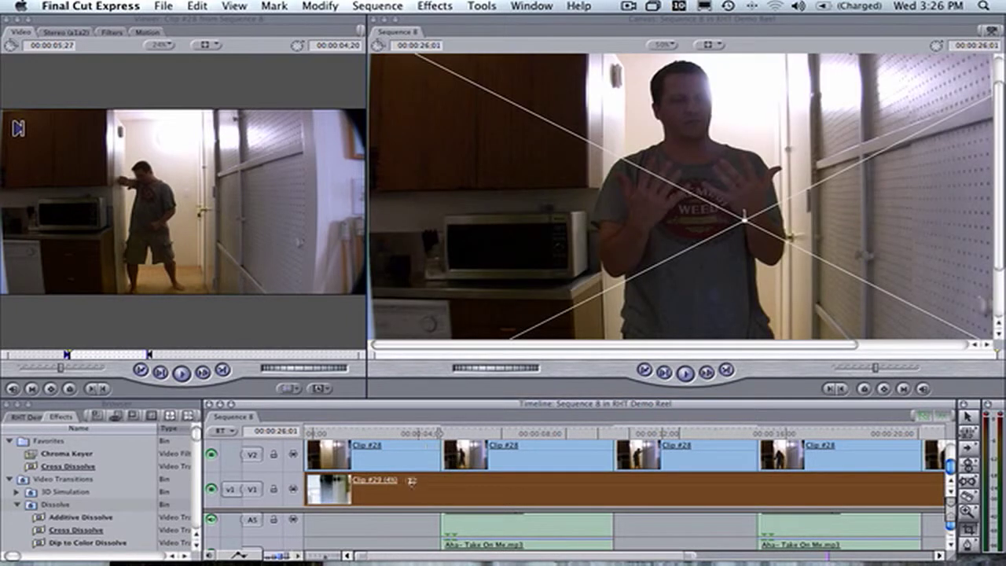
left_click(351, 435)
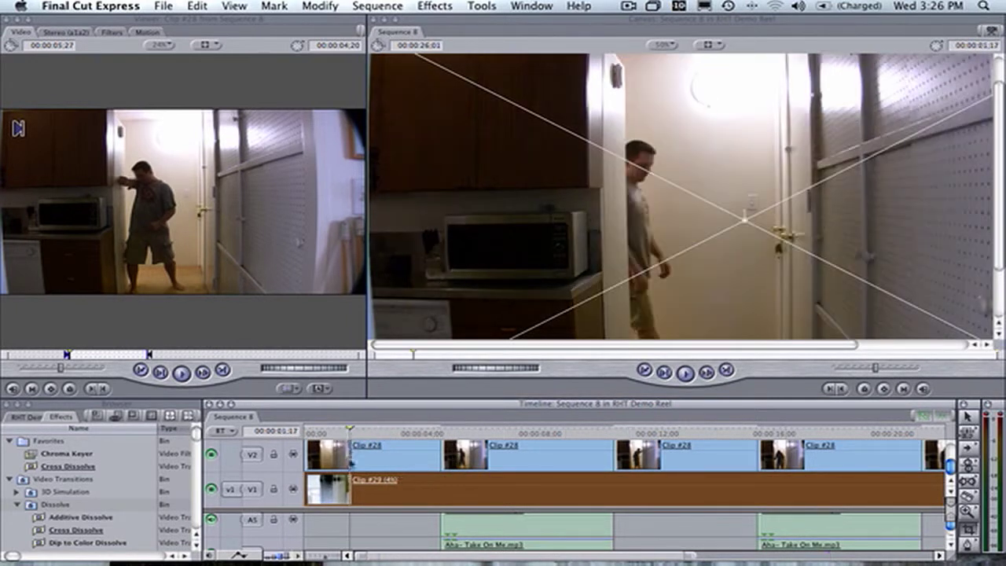
left_click(393, 436)
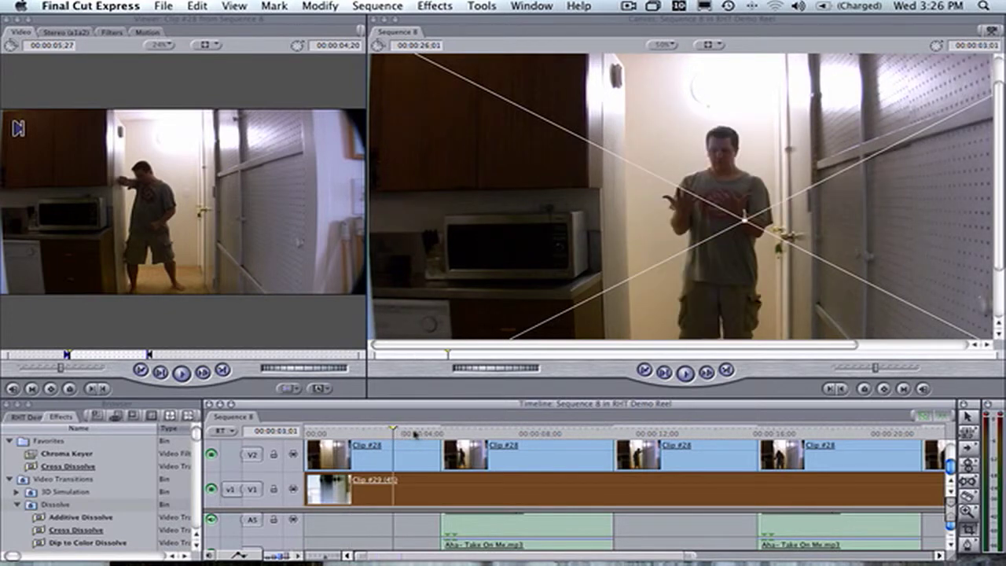
left_click(418, 434)
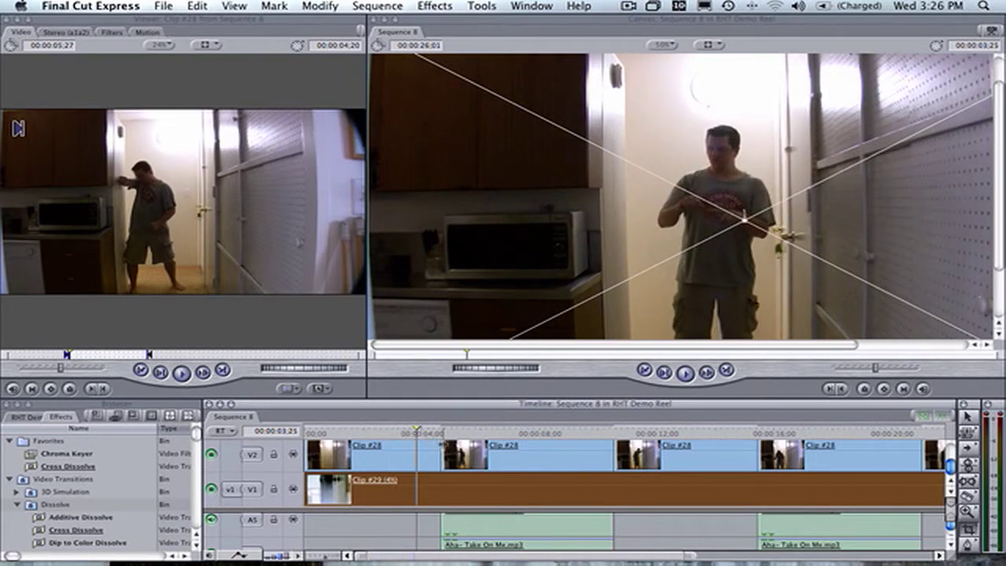
Step: Apply the Chroma Keyer filter to the second V2 clip with the playhead parked at 00:00:05;04 inside it
left_click(442, 435)
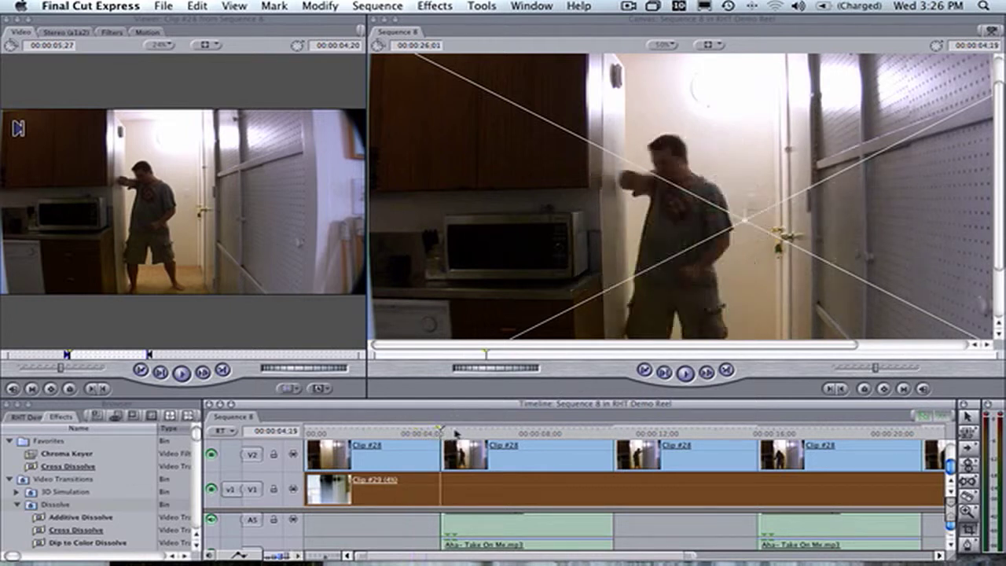
left_click(455, 433)
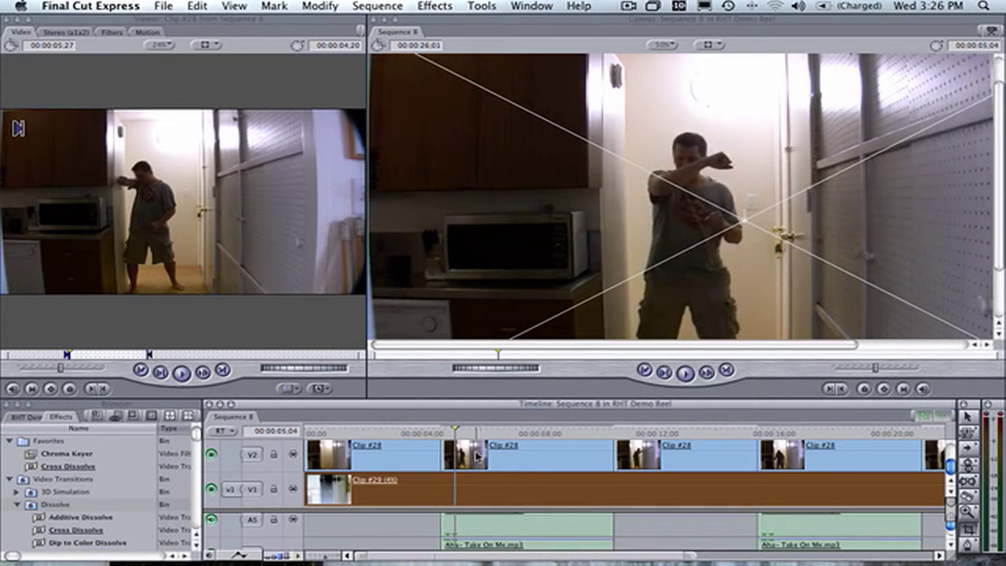
double_click(477, 456)
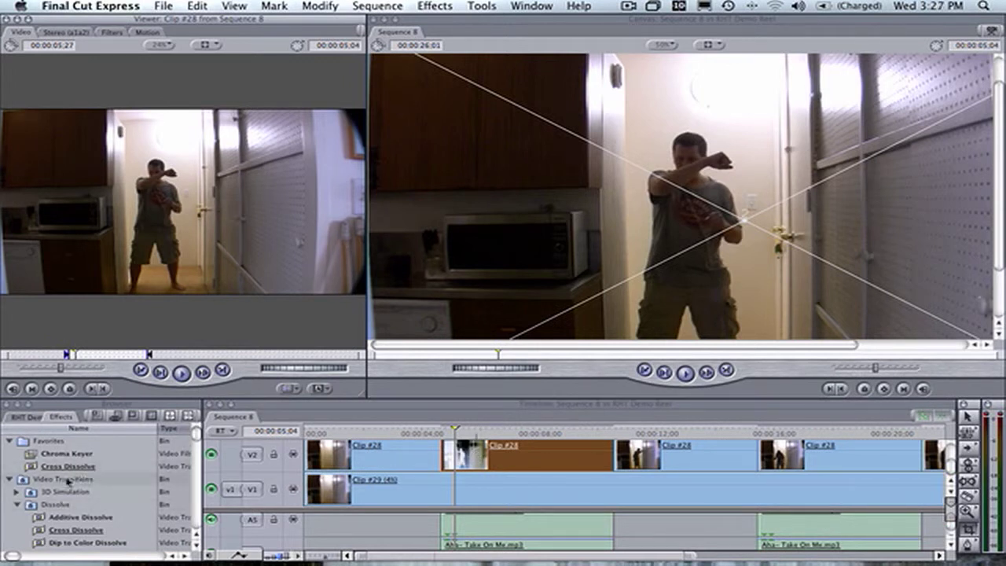
left_click(35, 467)
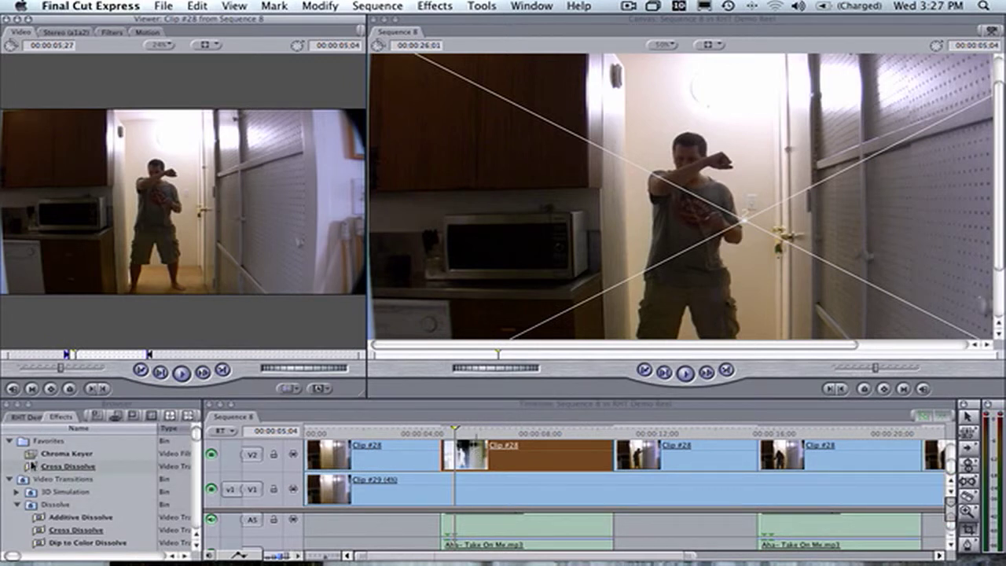
left_click(35, 454)
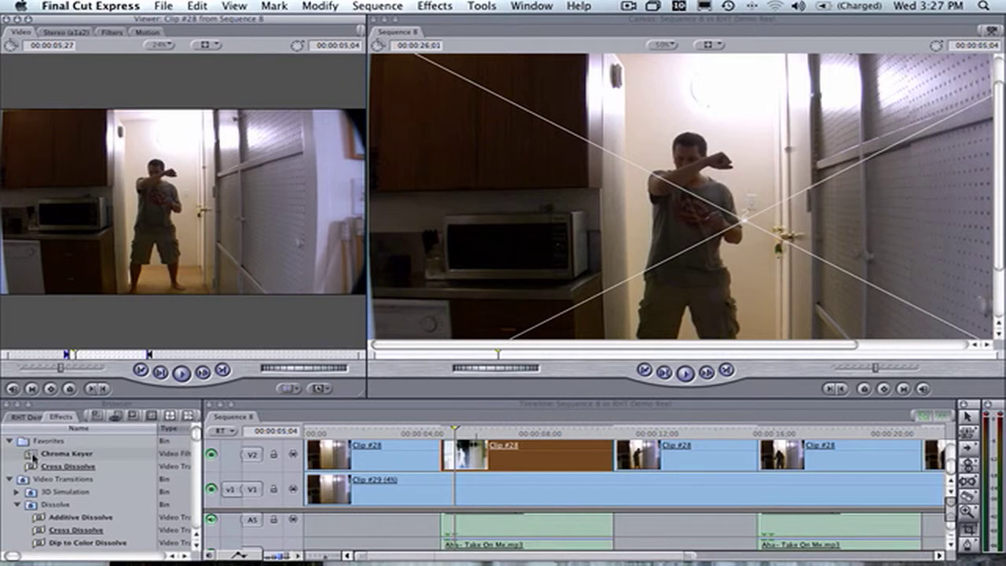
scroll(37, 492, "down", 3)
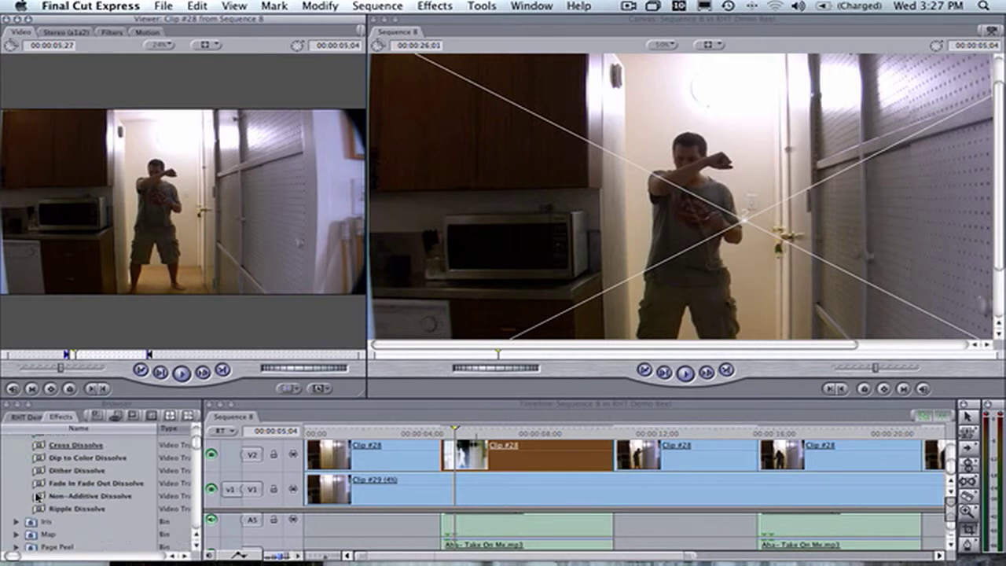
scroll(38, 497, "up", 3)
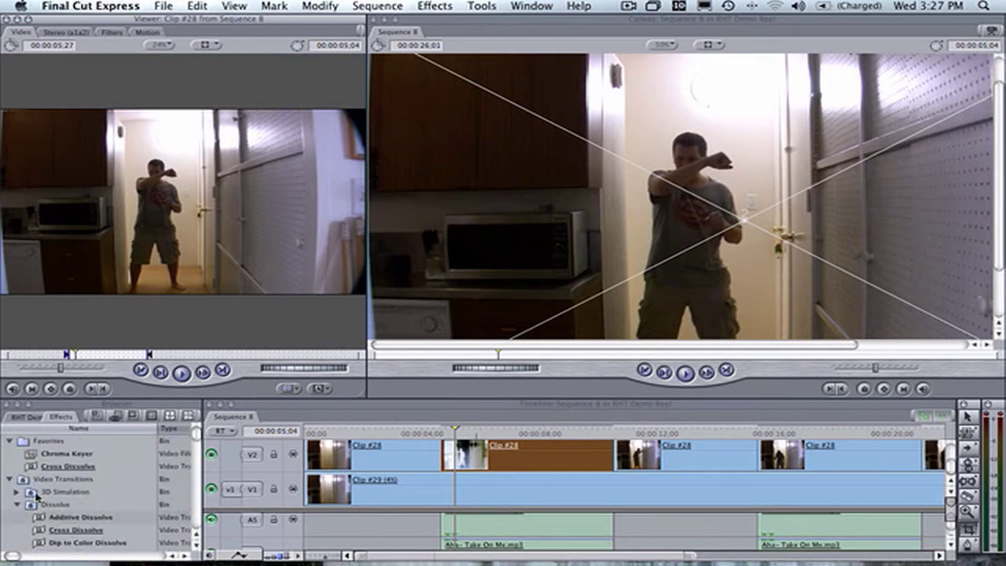
left_click_drag(35, 460, 490, 469)
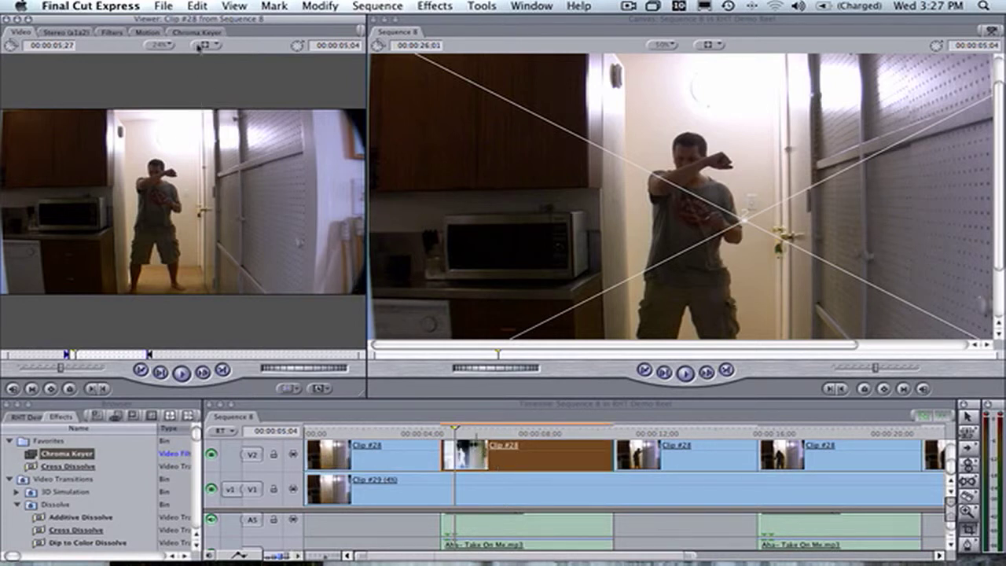
Step: Detach the Chroma Keyer controls into their own window and sample key colours from the performer's T-shirt, at the shoulder and the mid-chest
left_click_drag(197, 36, 436, 81)
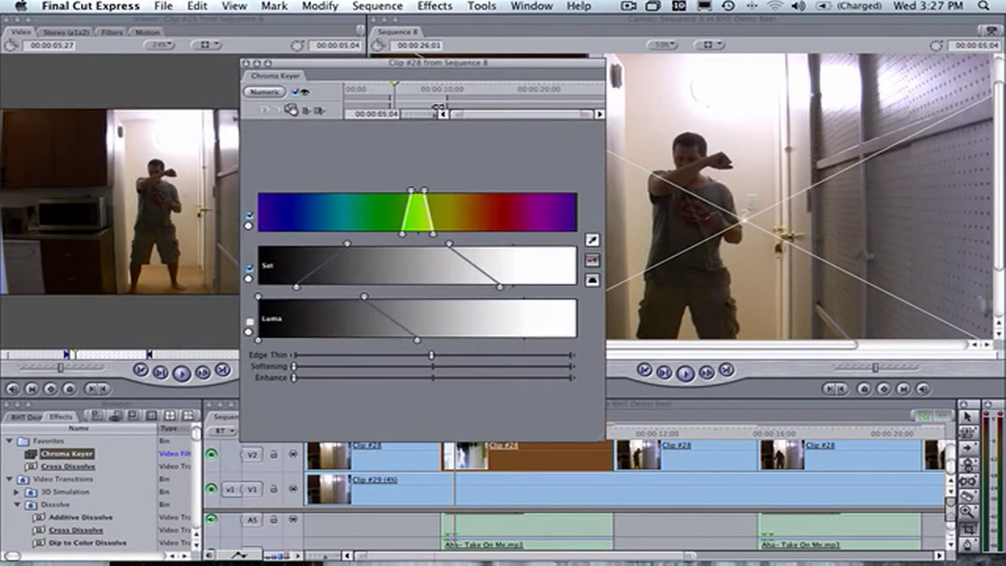
left_click(593, 241)
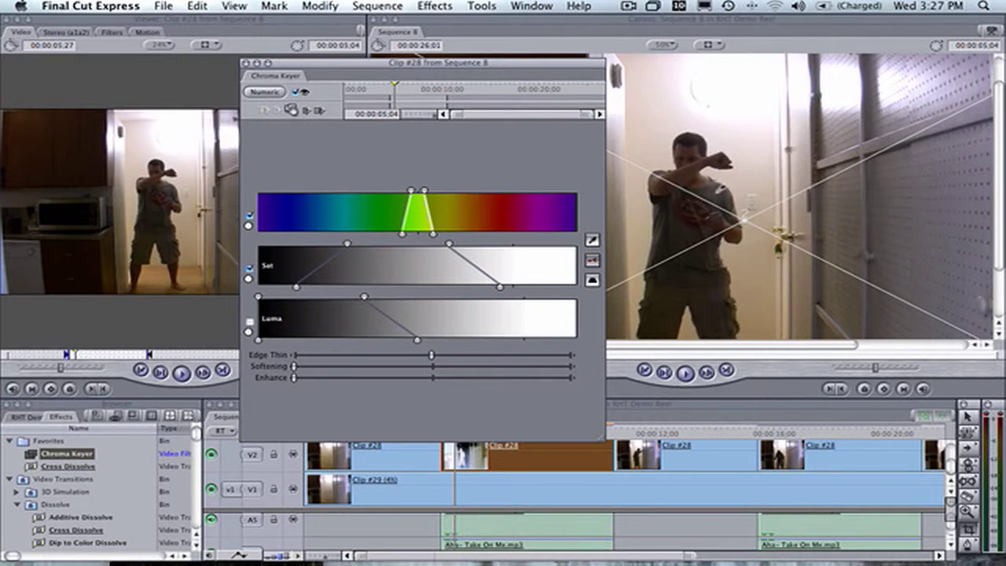
left_click(719, 187)
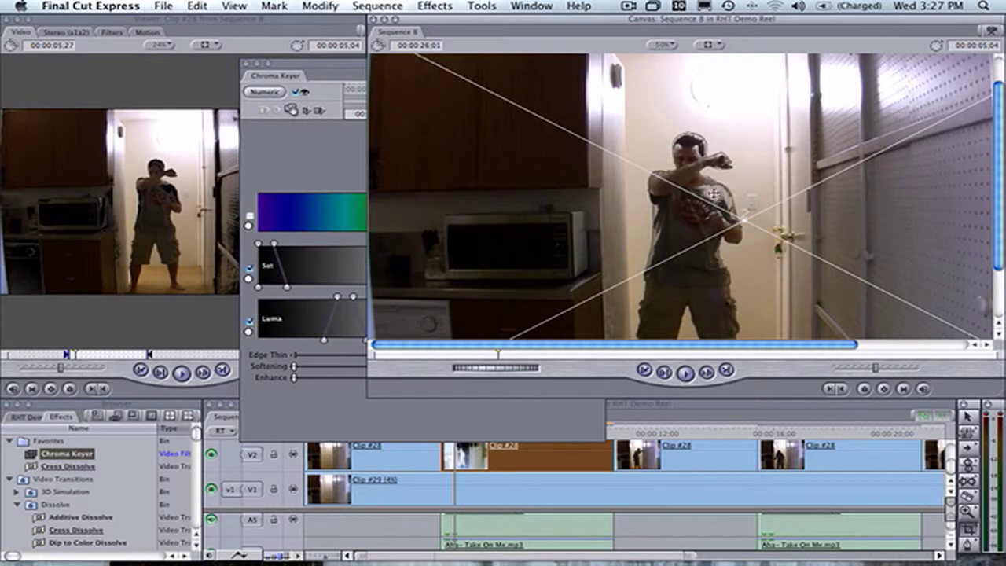
left_click(319, 162)
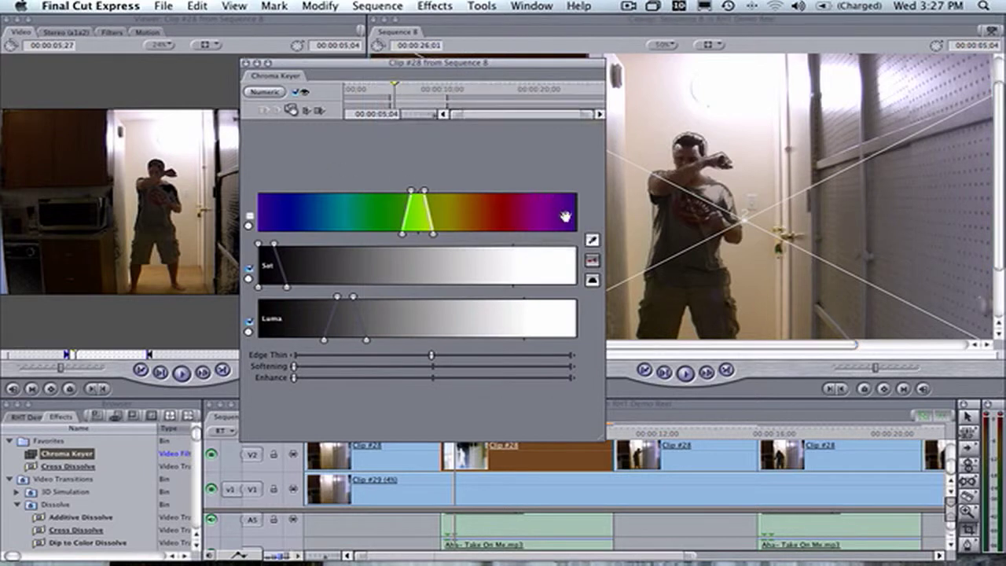
left_click(593, 240)
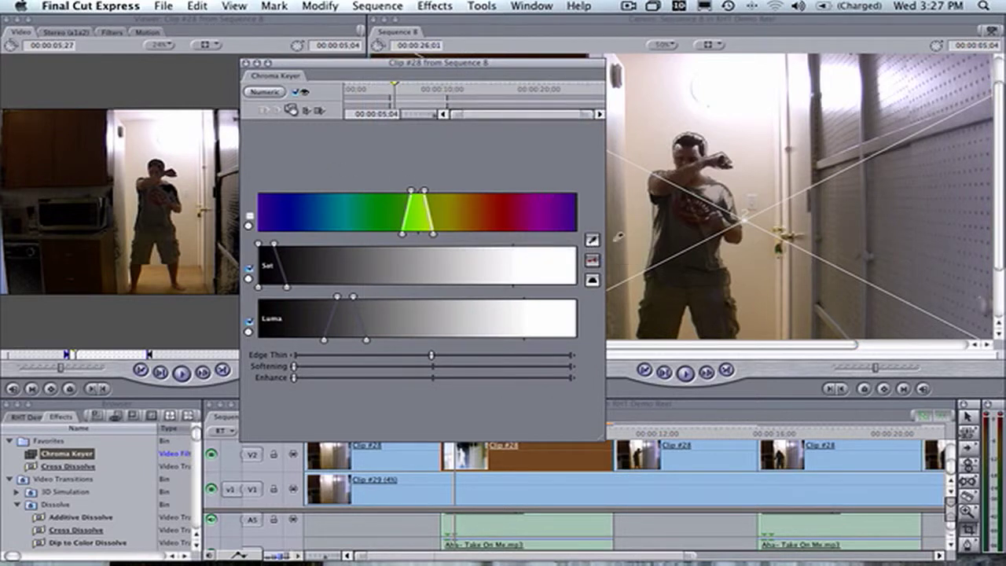
left_click(686, 222)
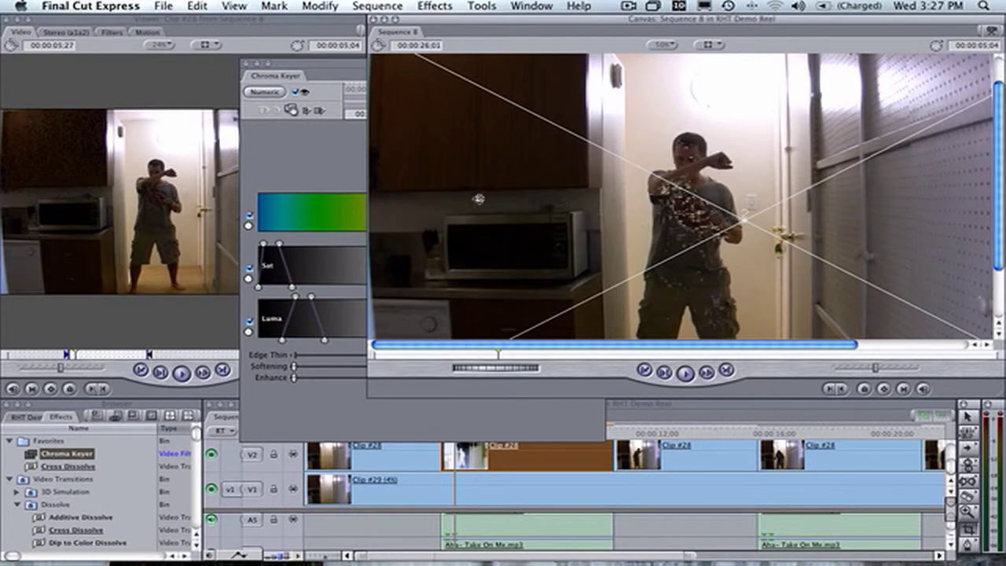
left_click(345, 168)
Step: Resample the key colour from the lower chest of the performer's T-shirt and invert the key
left_click(593, 239)
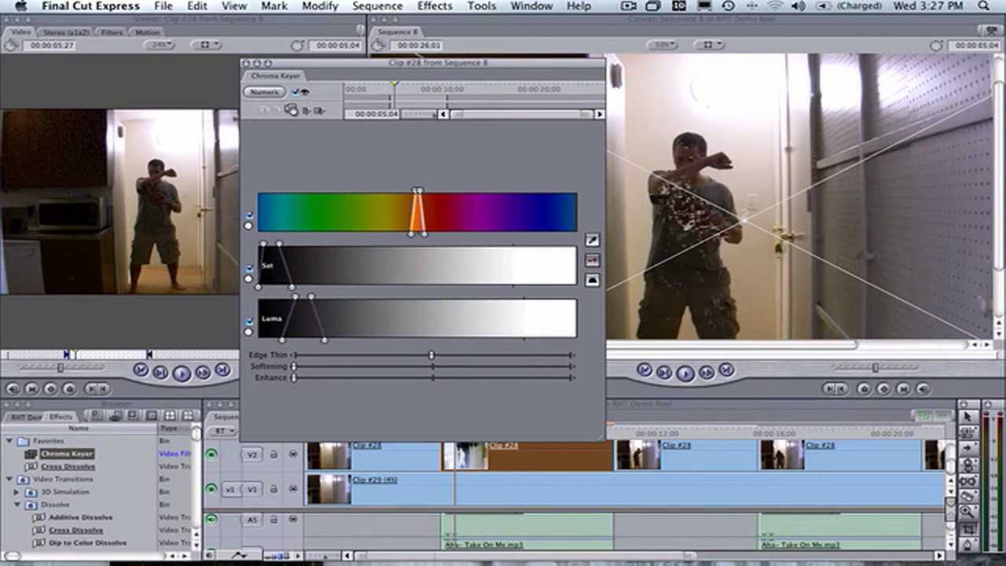
left_click(685, 232)
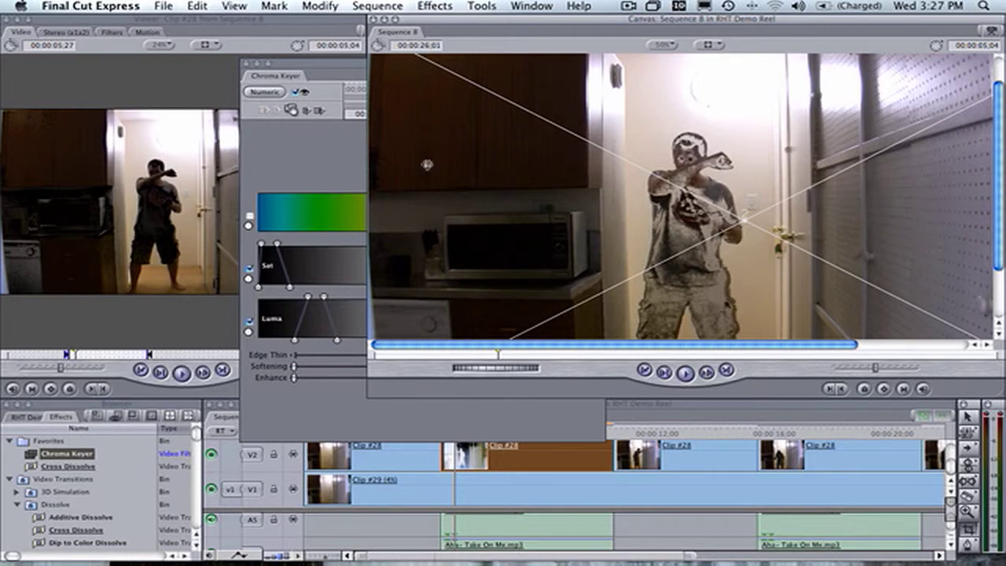
left_click(349, 163)
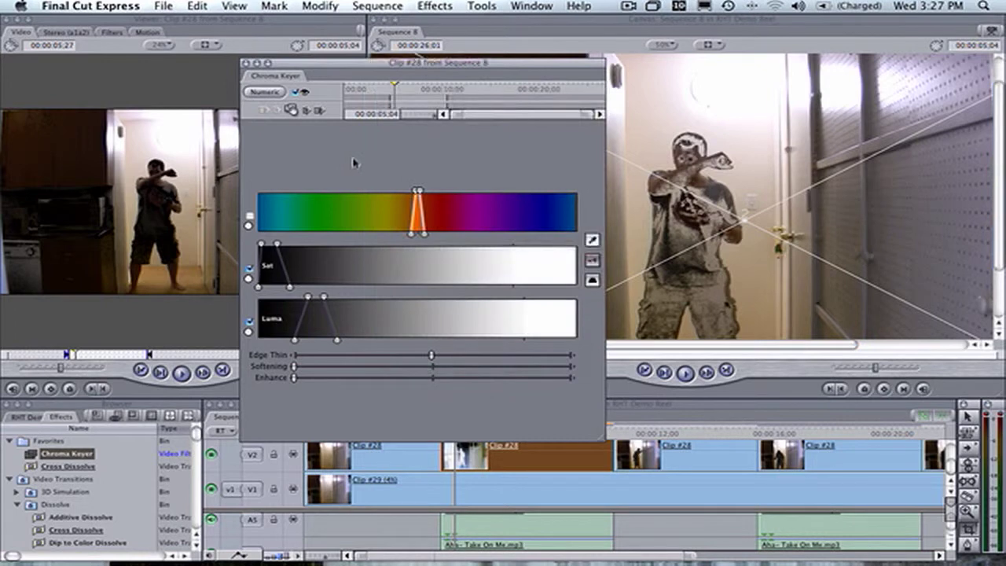
left_click(594, 282)
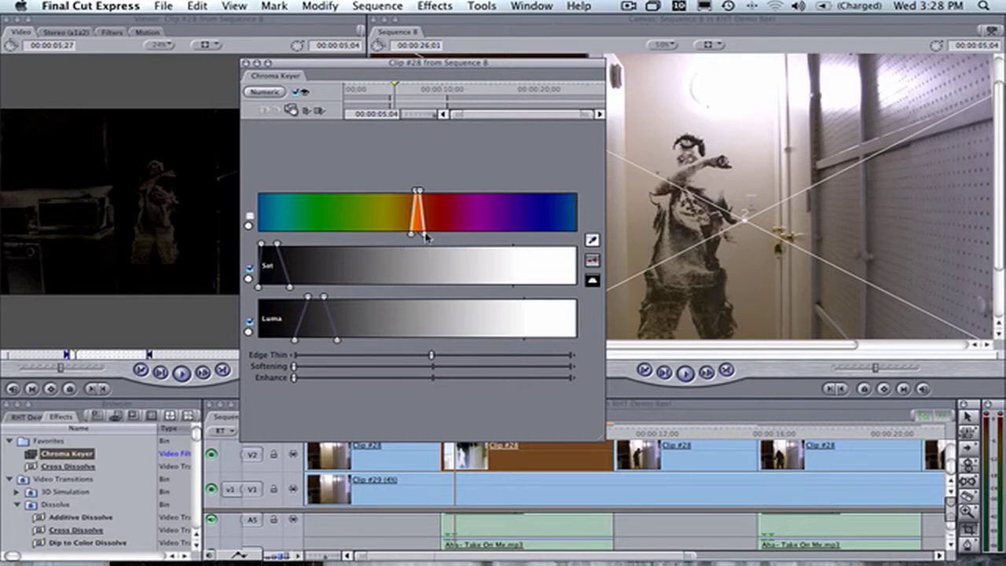
Step: Try widening the Chroma Keyer's hue range slightly and undo the change
left_click_drag(426, 235, 432, 237)
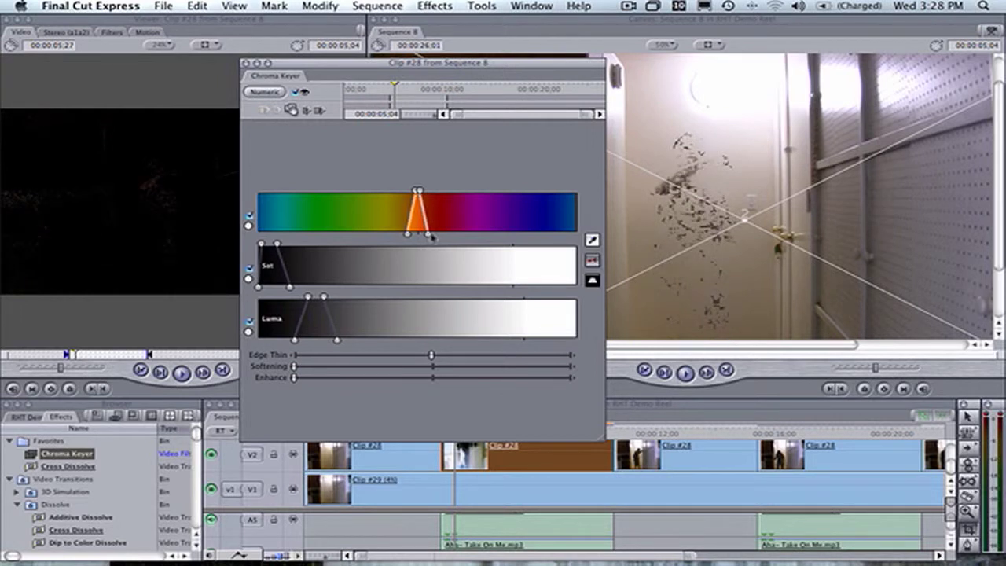
left_click(193, 7)
left_click(203, 22)
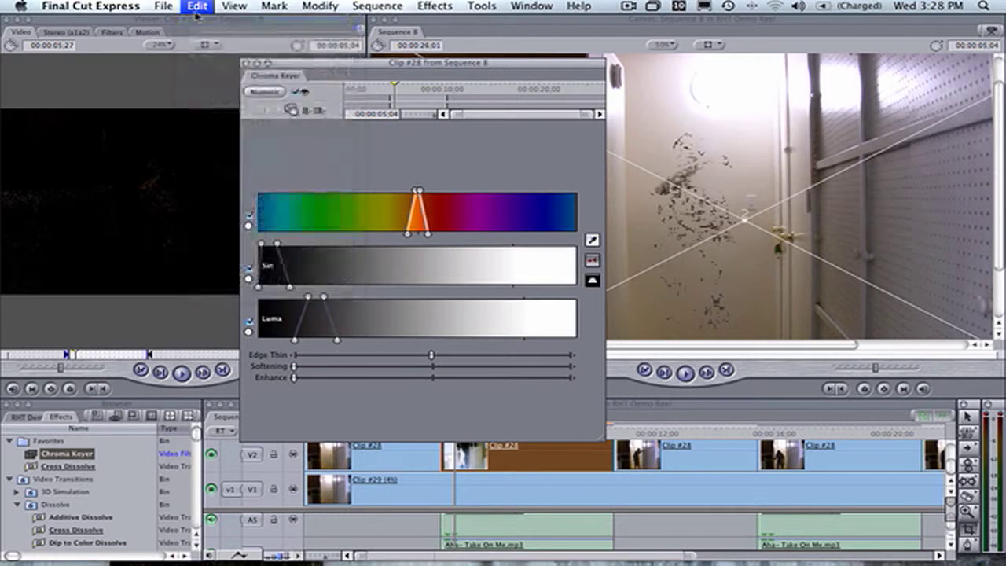
left_click(196, 7)
left_click(206, 23)
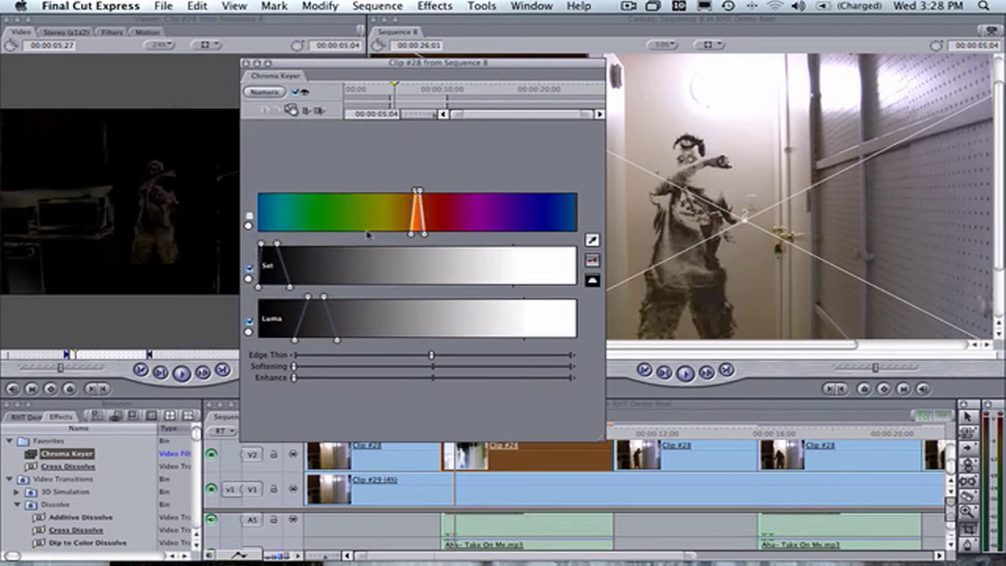
Step: Nudge the Chroma Keyer's saturation range down a touch and shift its luma range slightly brighter
left_click_drag(360, 275, 360, 277)
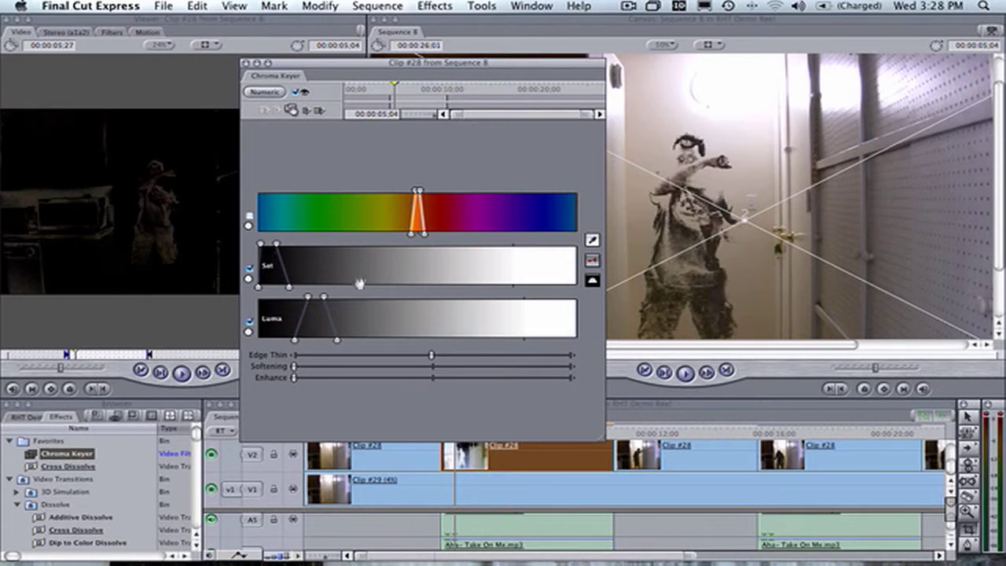
left_click_drag(366, 315, 364, 313)
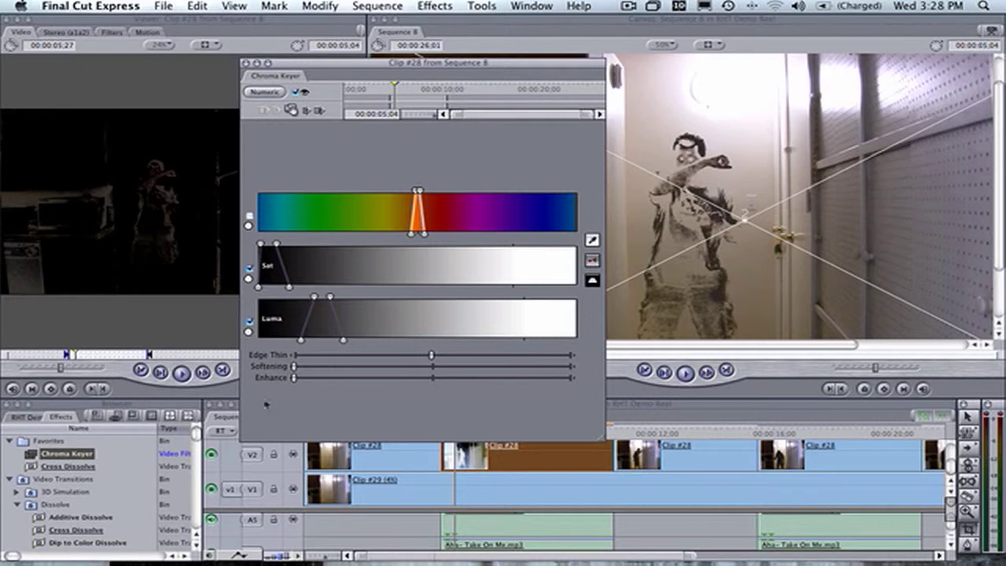
Step: Find the Color Corrector among the Color Correction video filters and apply it to the second V2 clip
scroll(54, 475, "down", 5)
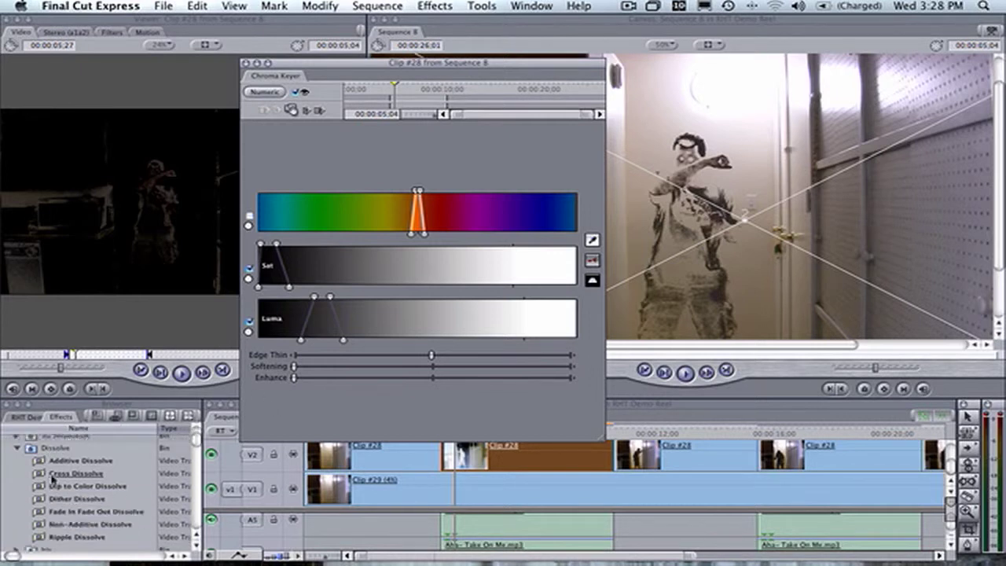
scroll(53, 475, "down", 8)
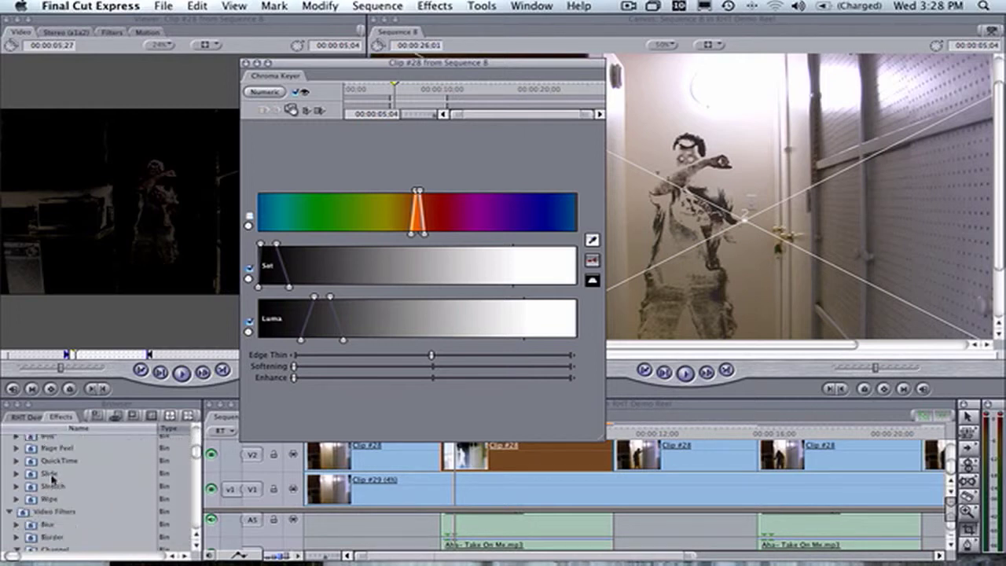
scroll(53, 476, "down", 5)
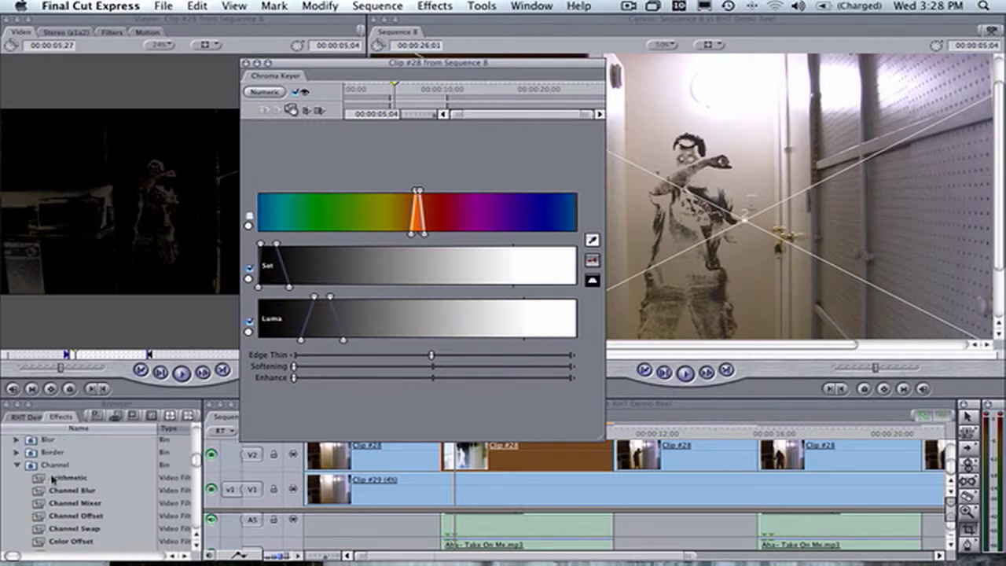
scroll(52, 478, "down", 1)
scroll(53, 477, "down", 4)
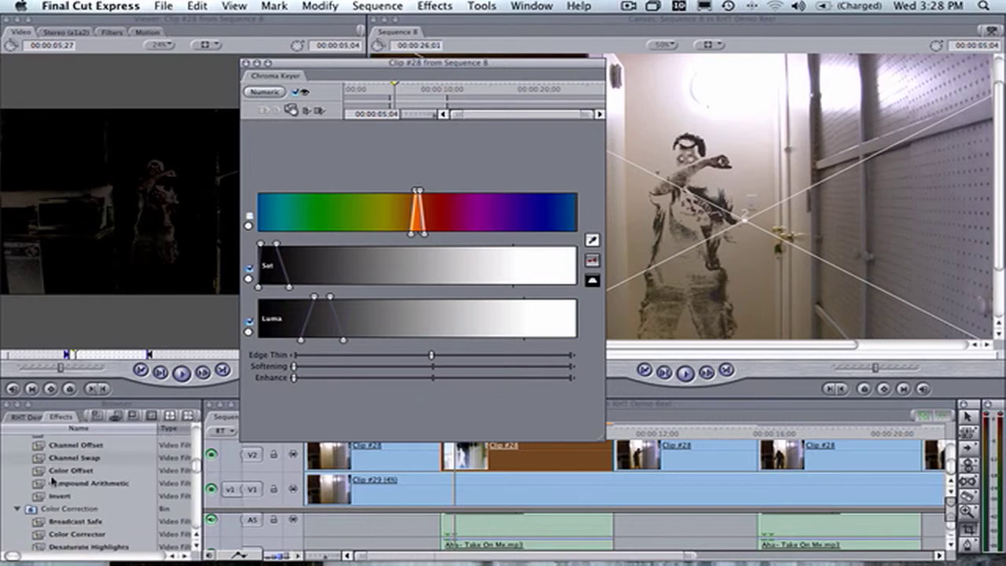
scroll(52, 481, "down", 1)
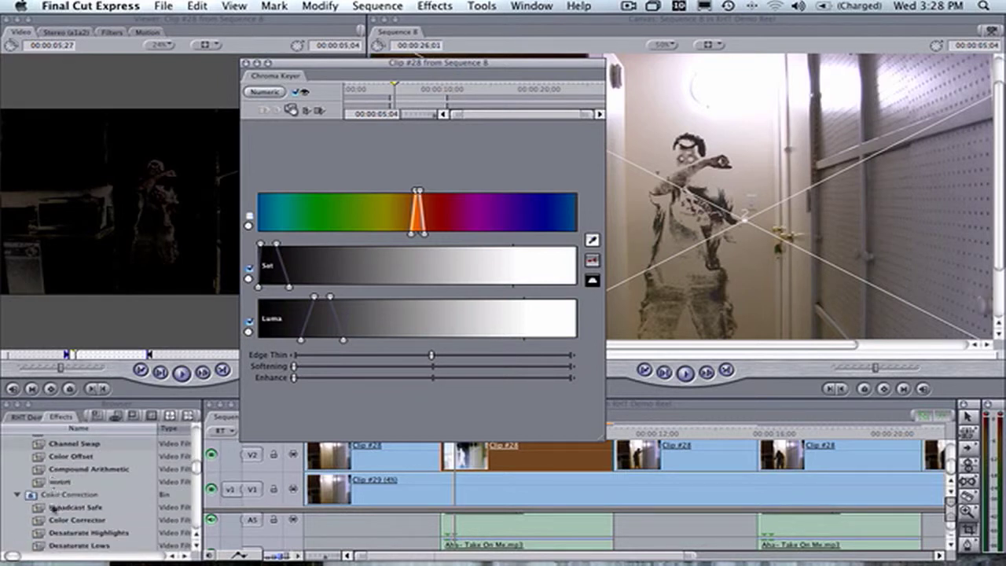
left_click_drag(42, 521, 500, 464)
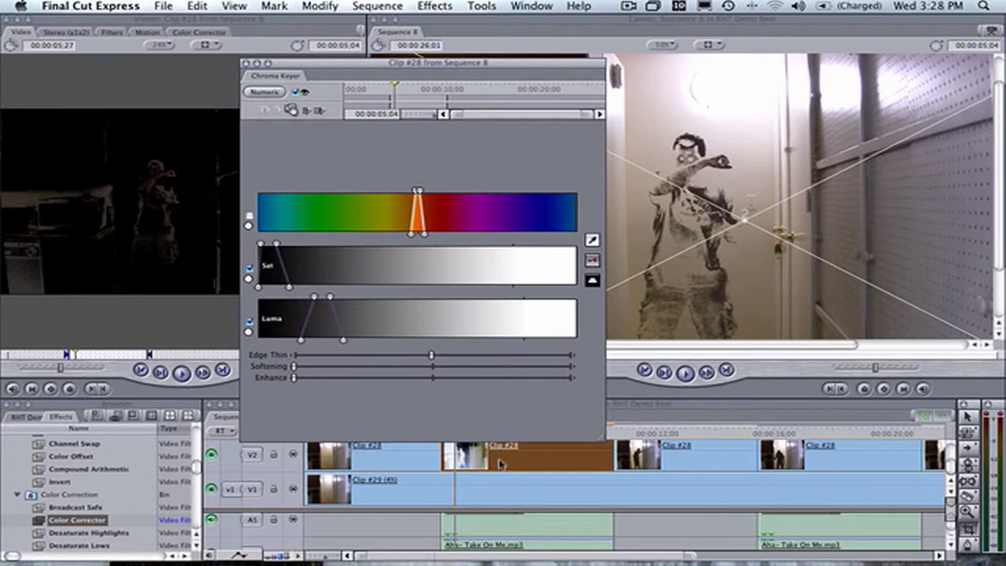
Step: Lower the Color Corrector's saturation well below neutral and close the detached Chroma Keyer window
left_click(200, 31)
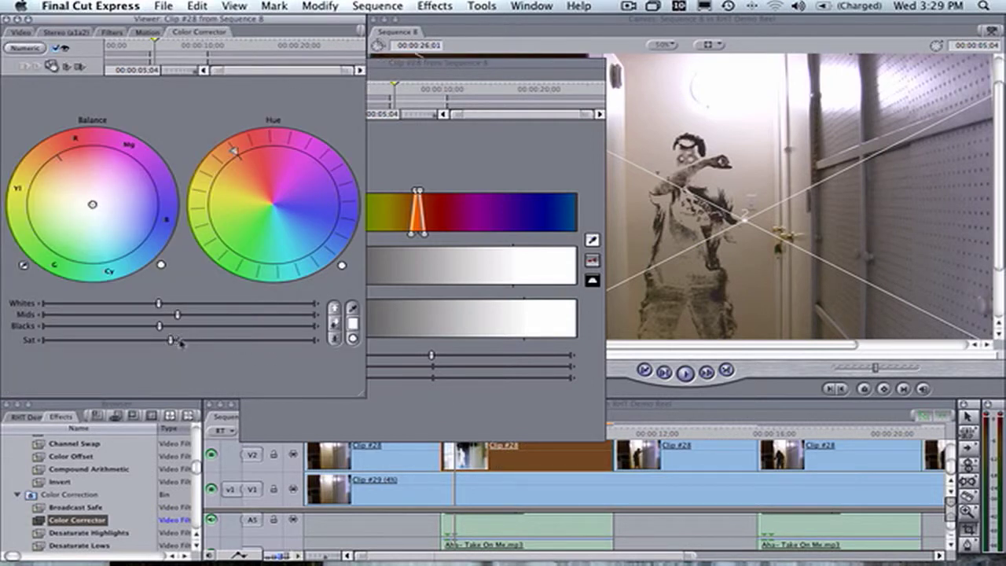
left_click_drag(180, 343, 181, 343)
left_click_drag(181, 341, 181, 342)
left_click(511, 69)
left_click(247, 64)
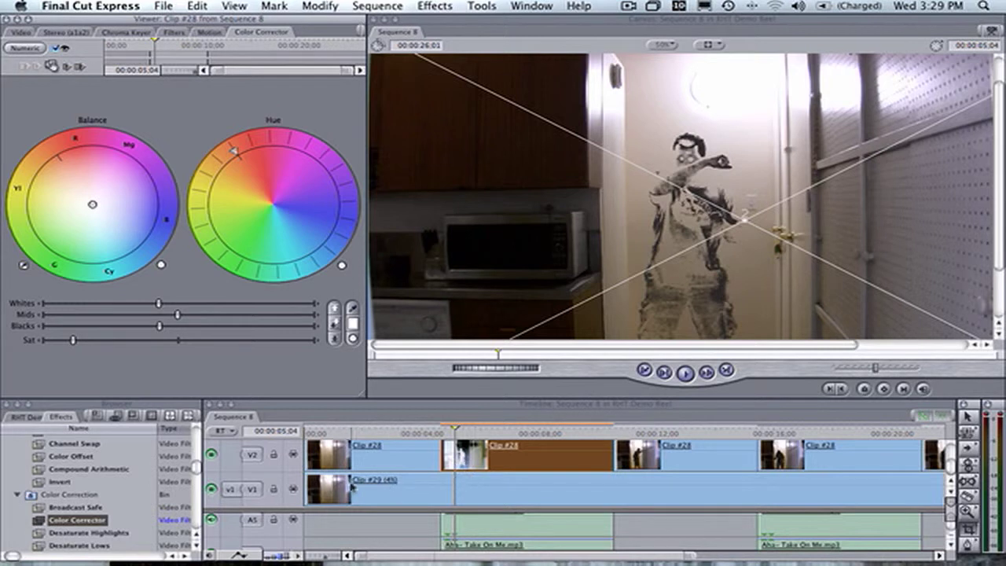
Step: Hide the V1 track briefly to examine the keyed V2 clip alone, and show it again
left_click(211, 490)
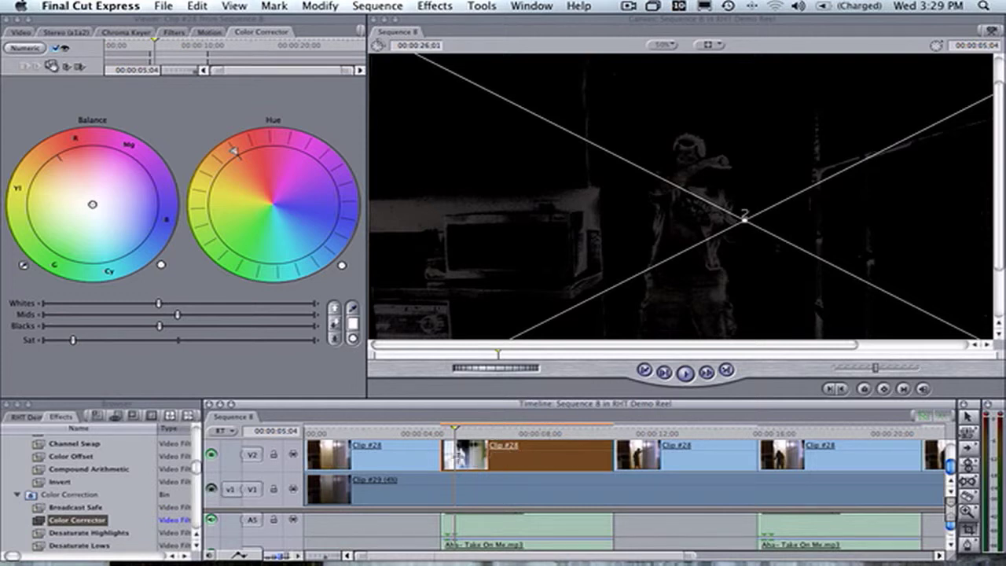
left_click(212, 490)
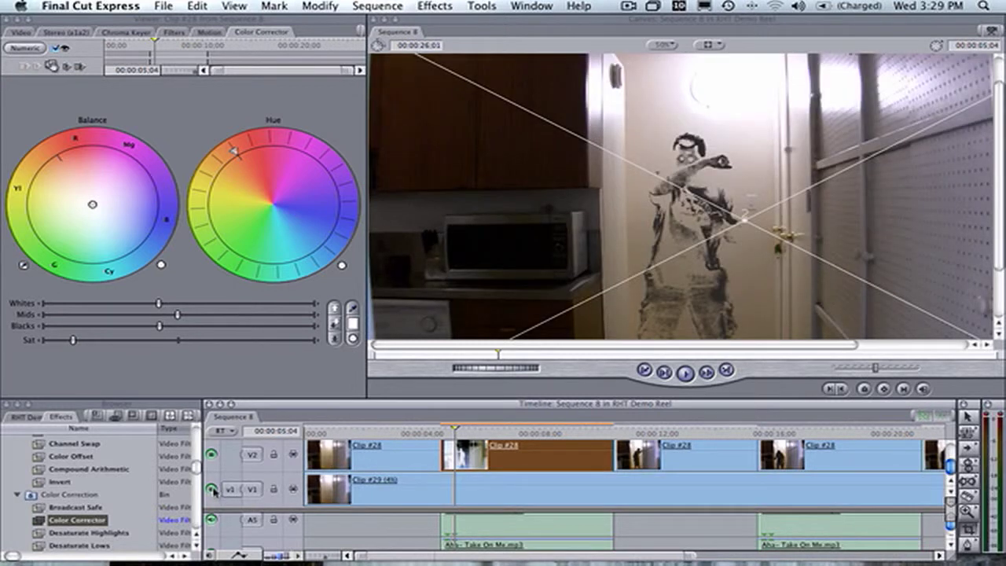
Step: Reopen the second V2 clip's Color Corrector controls and reduce its saturation to the minimum
double_click(519, 462)
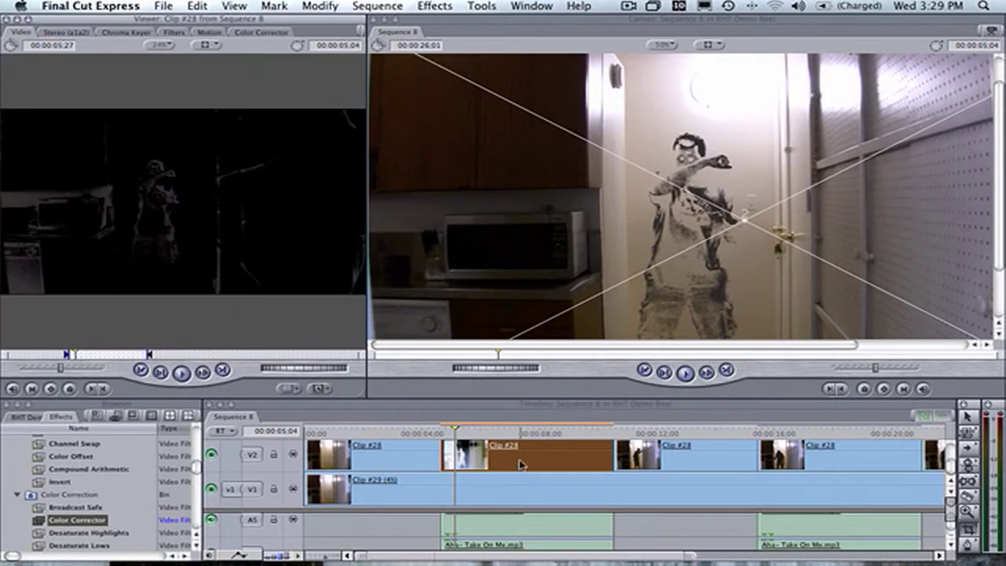
left_click(244, 35)
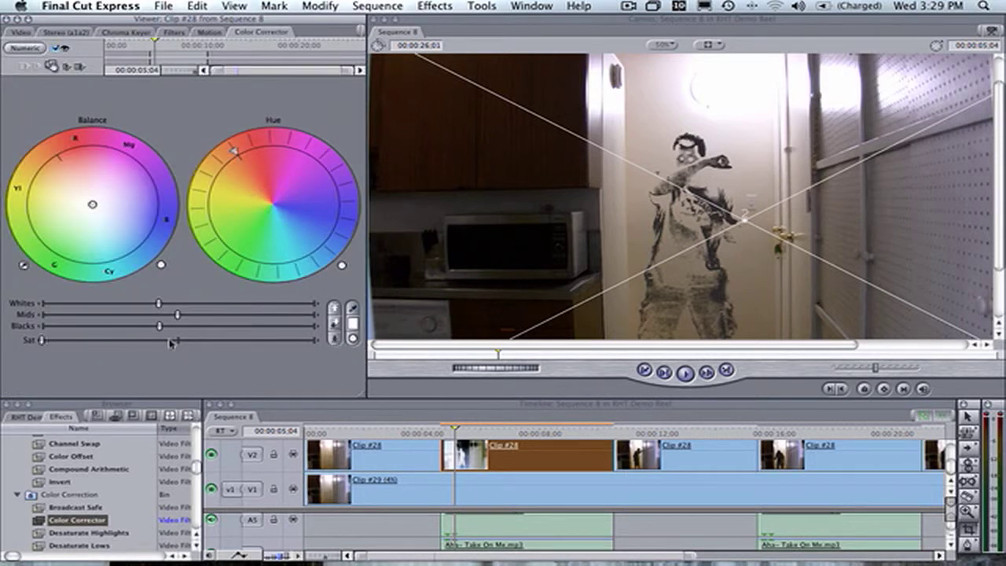
Step: Inspect the desaturated V2 clip with the V1 track temporarily hidden, and reopen the clip's Chroma Keyer controls
left_click(171, 341)
left_click_drag(171, 341, 147, 341)
left_click(211, 489)
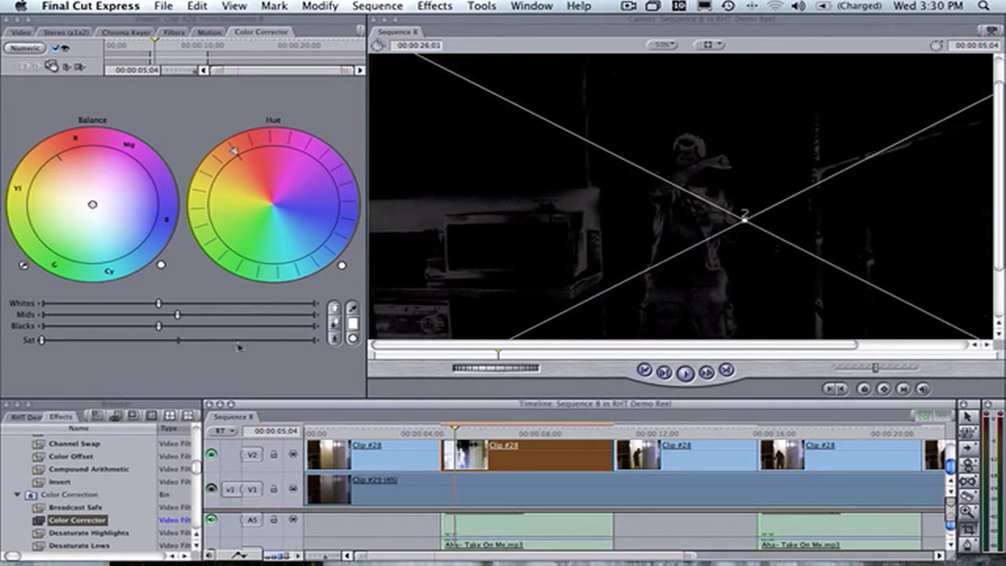
left_click(212, 489)
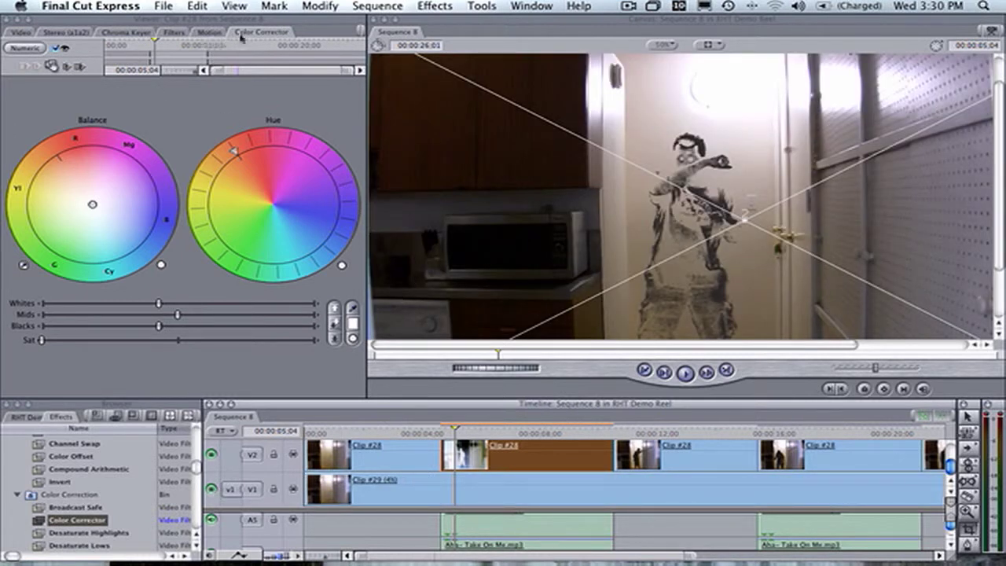
left_click(148, 32)
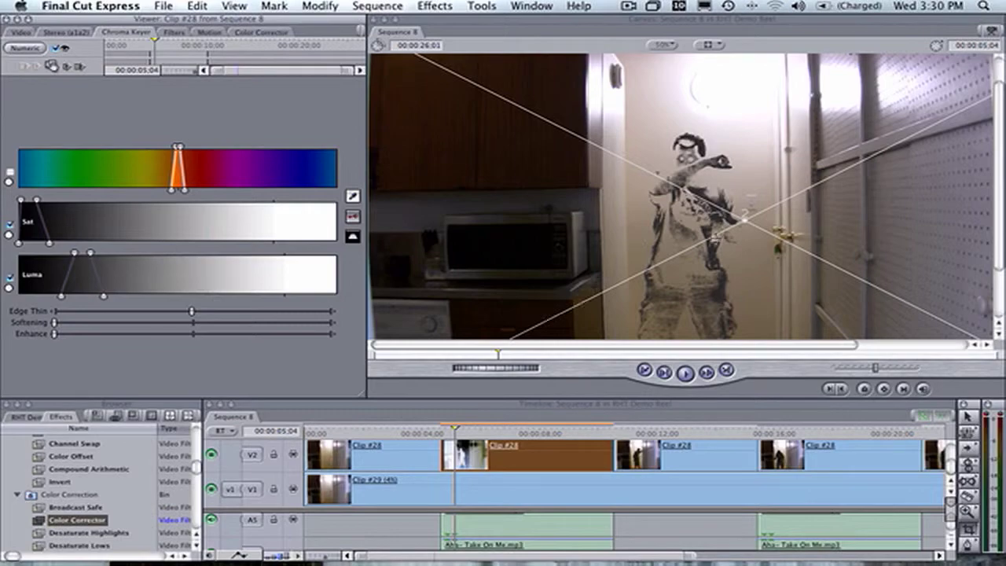
Step: Switch to QuickTime Player and view the finished A-HA Moment movie in full screen
key("F8")
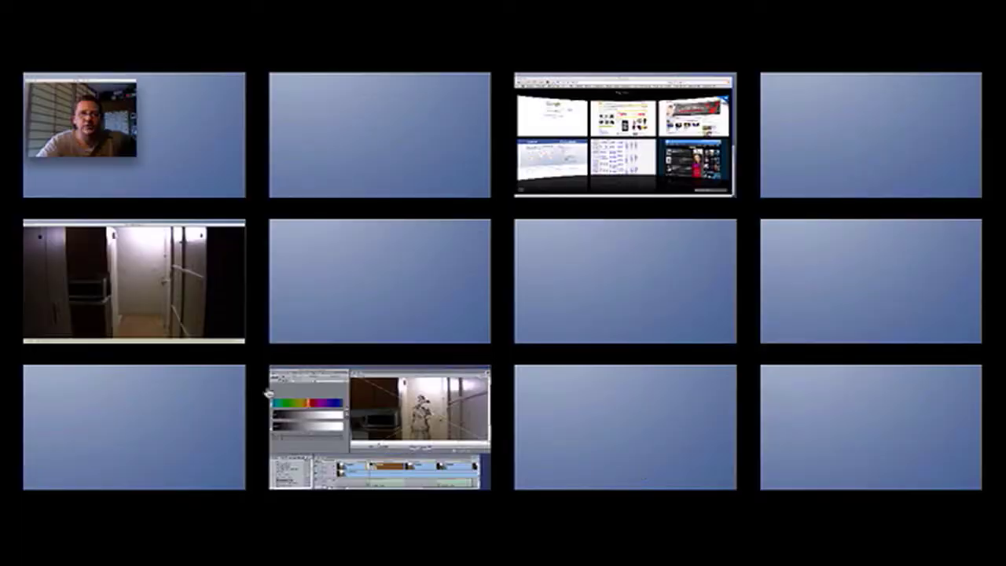
left_click(134, 280)
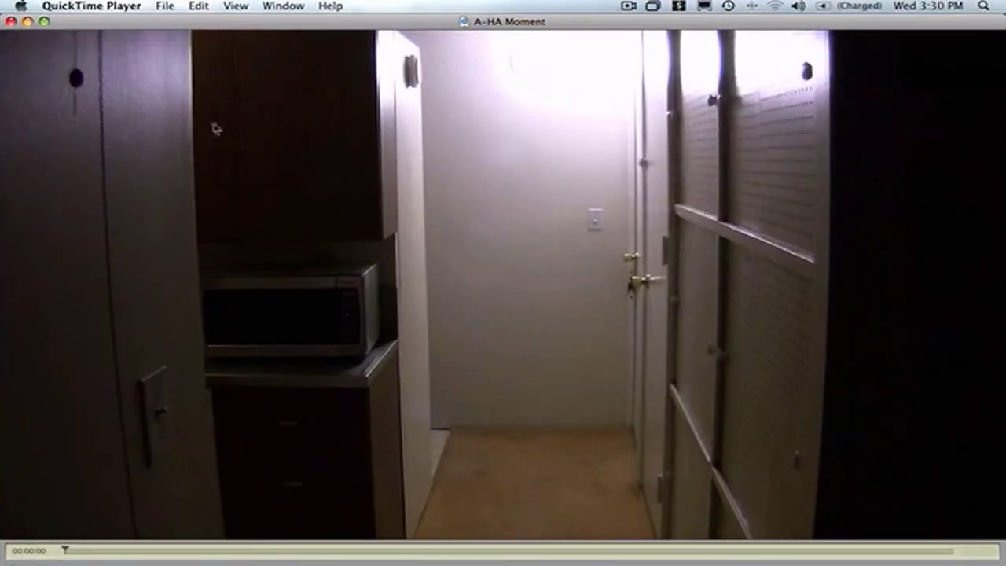
left_click(236, 7)
left_click(234, 8)
key("super+f")
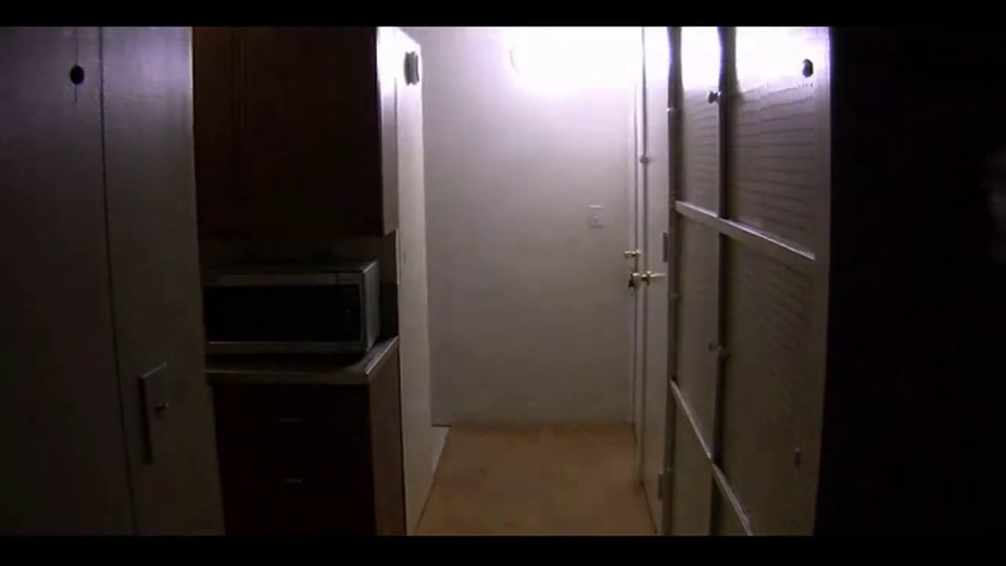
mouse_move(234, 27)
Step: Return to Final Cut Express and step the Sequence 8 playhead back one frame to inspect the keyed figure
key("F8")
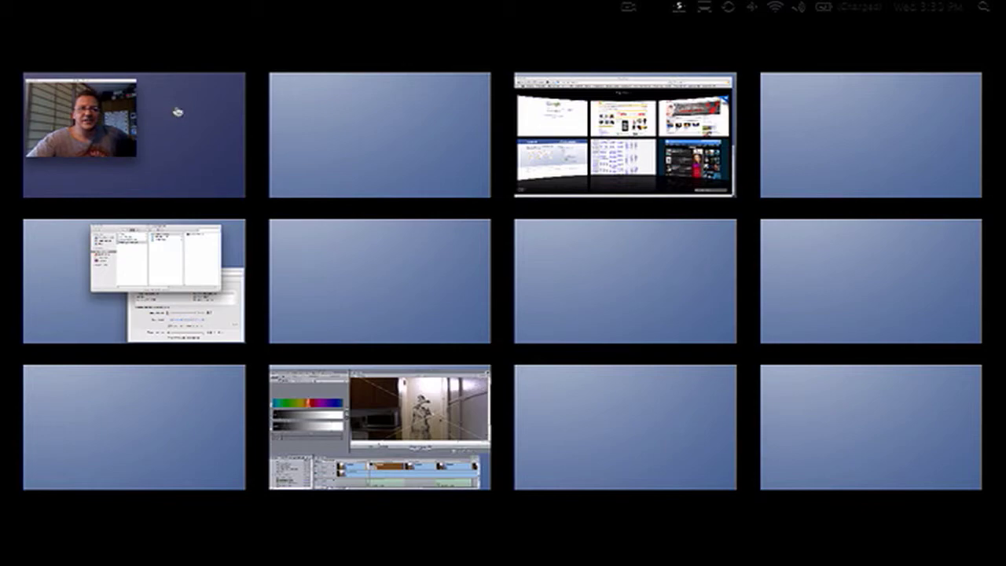
left_click(365, 413)
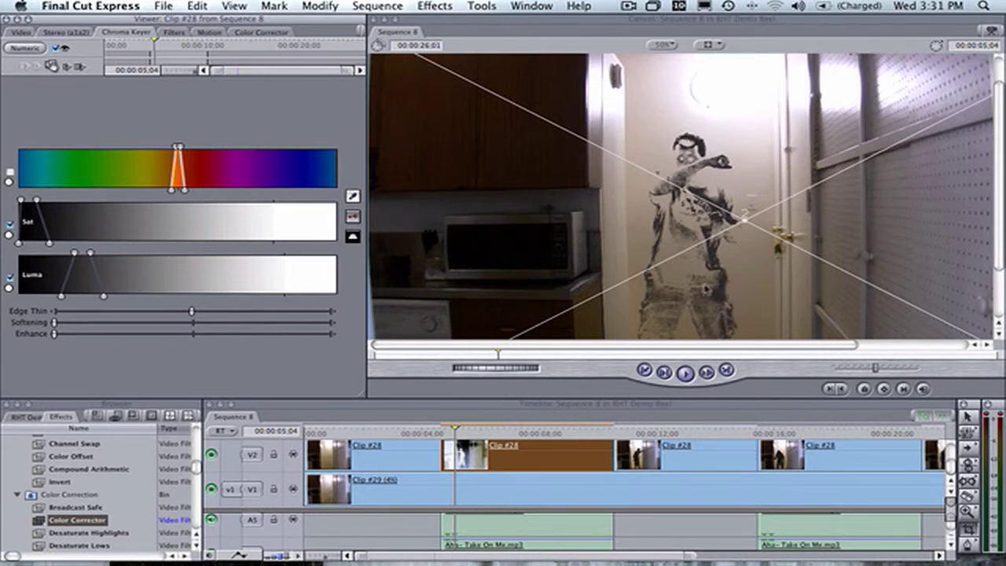
key("Left")
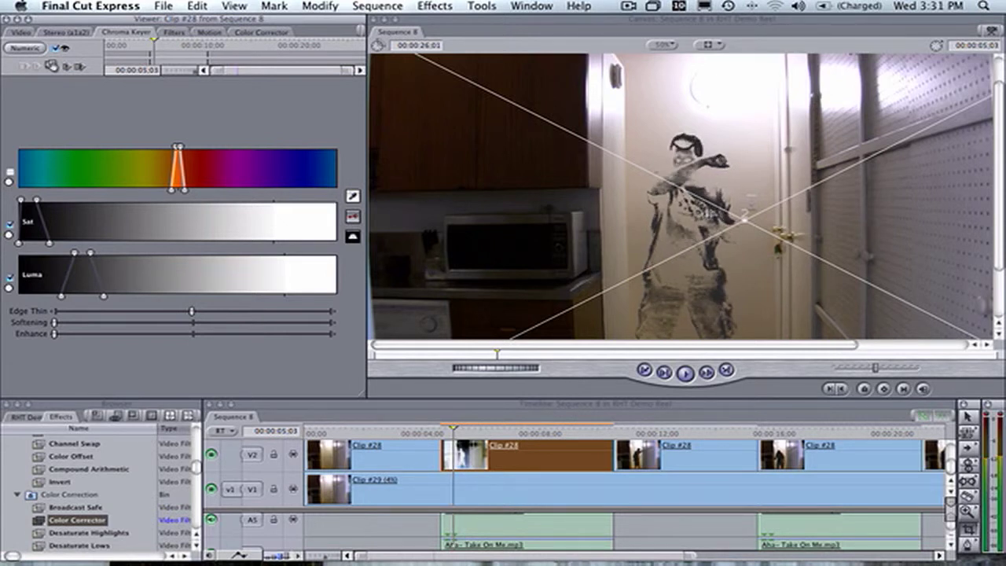
Step: Switch to the desktop space with the VideoGlide Capture webcam window
key("F8")
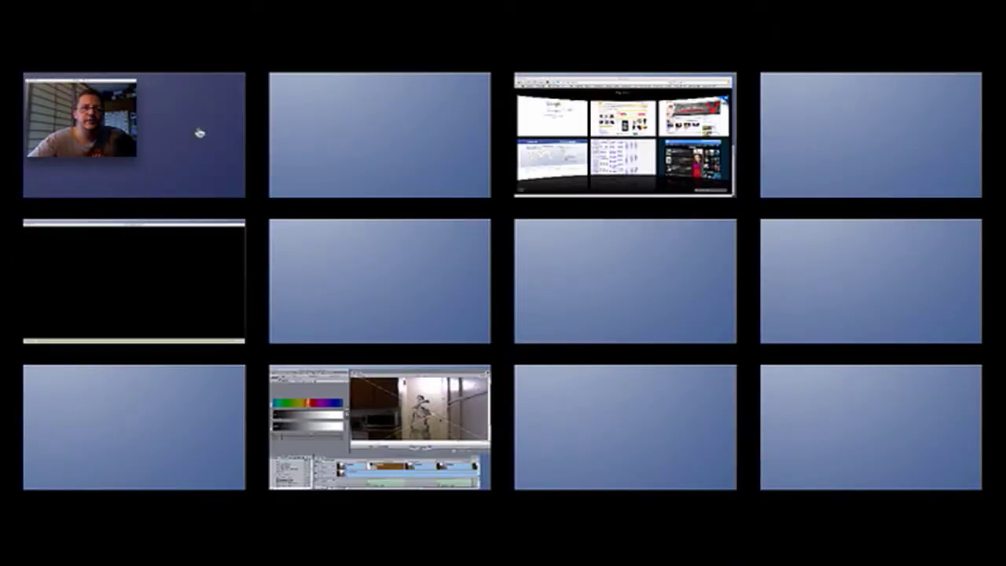
left_click(197, 129)
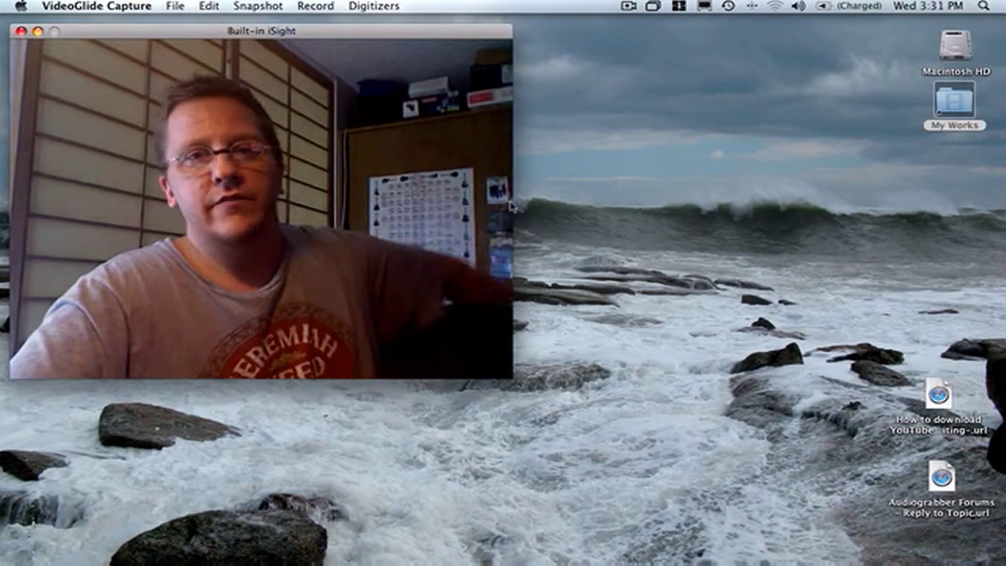